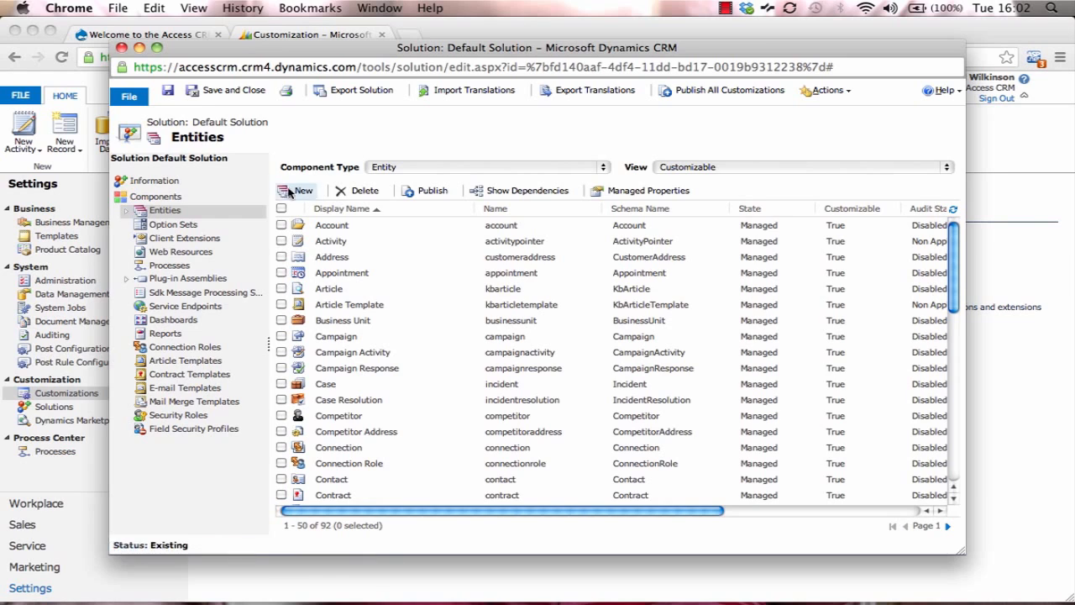
Create a custom entity named Accreditation, with plural name Accreditations, and display it in the Sales area
left_click(299, 190)
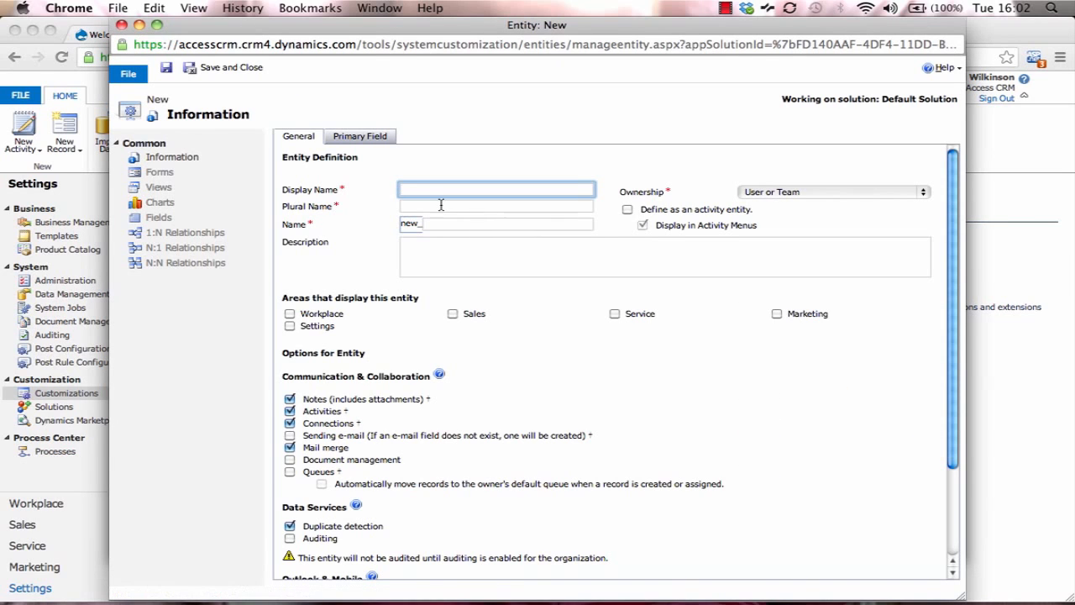
type("Accreditation")
key("Tab")
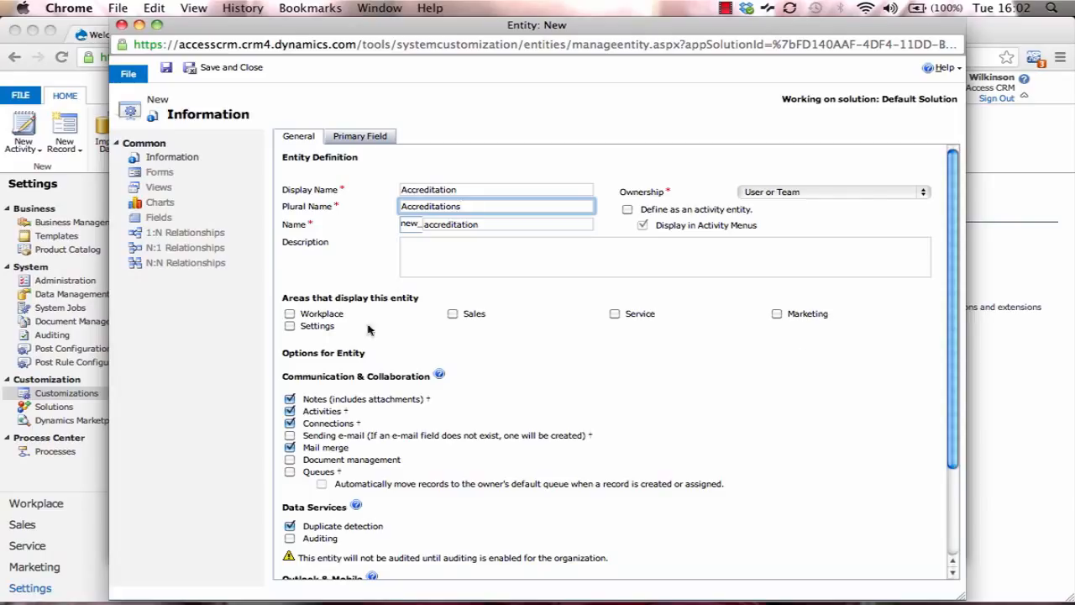
left_click(453, 313)
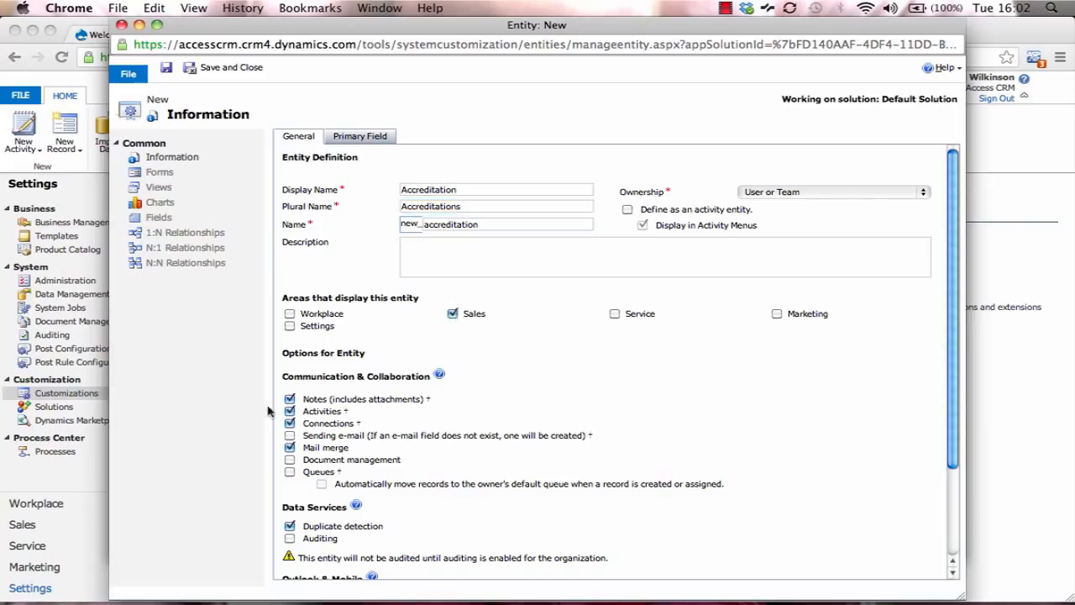
Disable notes, activities, connections and duplicate detection for the Accreditation entity
left_click(290, 399)
left_click(290, 411)
left_click(290, 423)
scroll(290, 425, "down", 3)
left_click(290, 410)
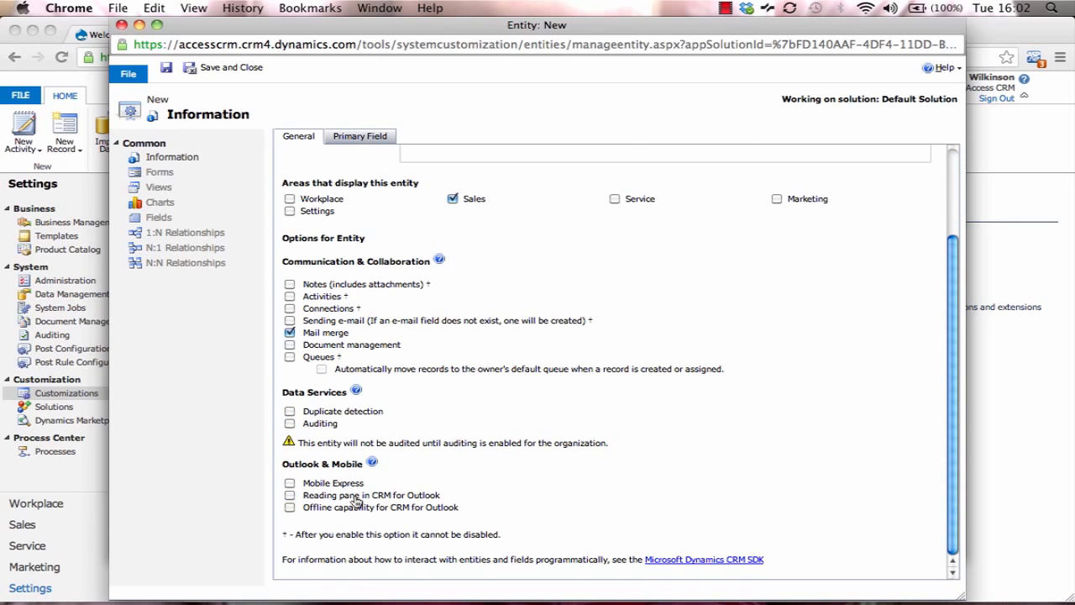
scroll(357, 502, "up", 3)
Set the primary field's display name to Accreditation Name and its schema name to new_accreditationname, and save the entity
left_click(349, 139)
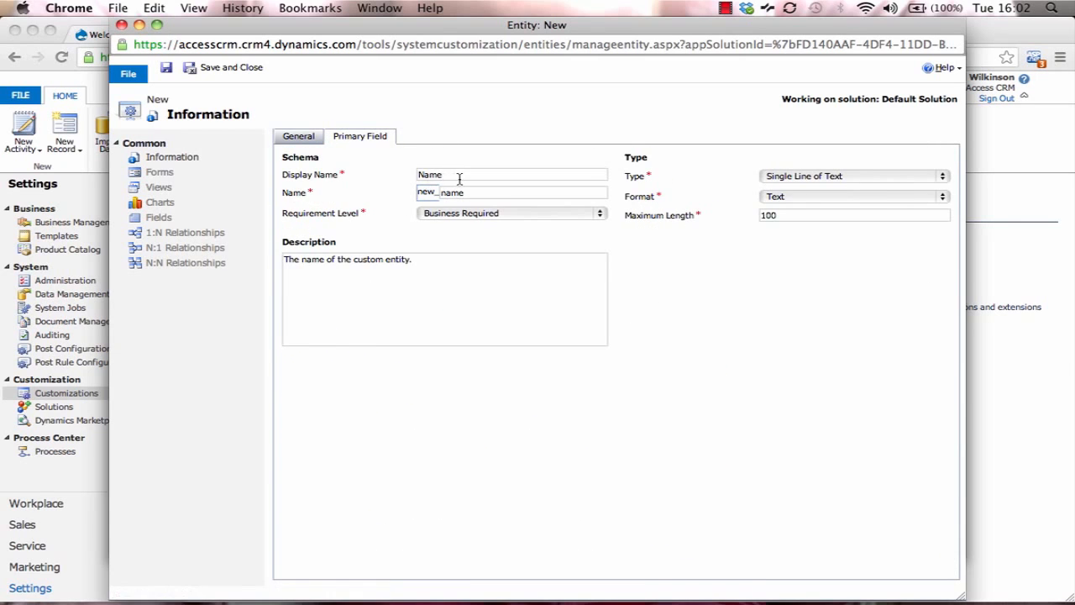
left_click(422, 177)
type("Accredita")
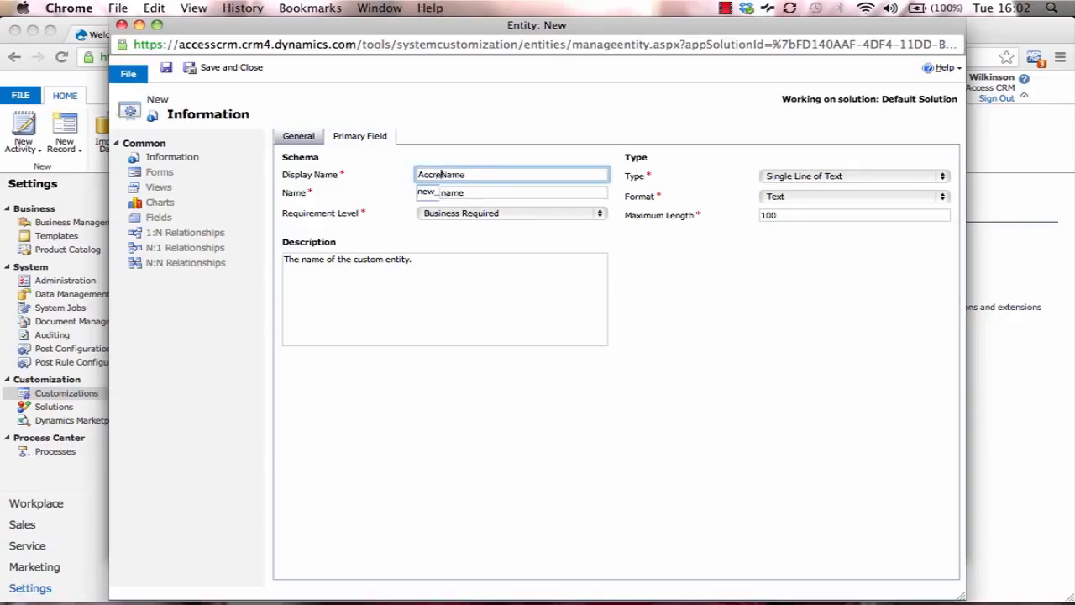
type("tion")
left_click(442, 195)
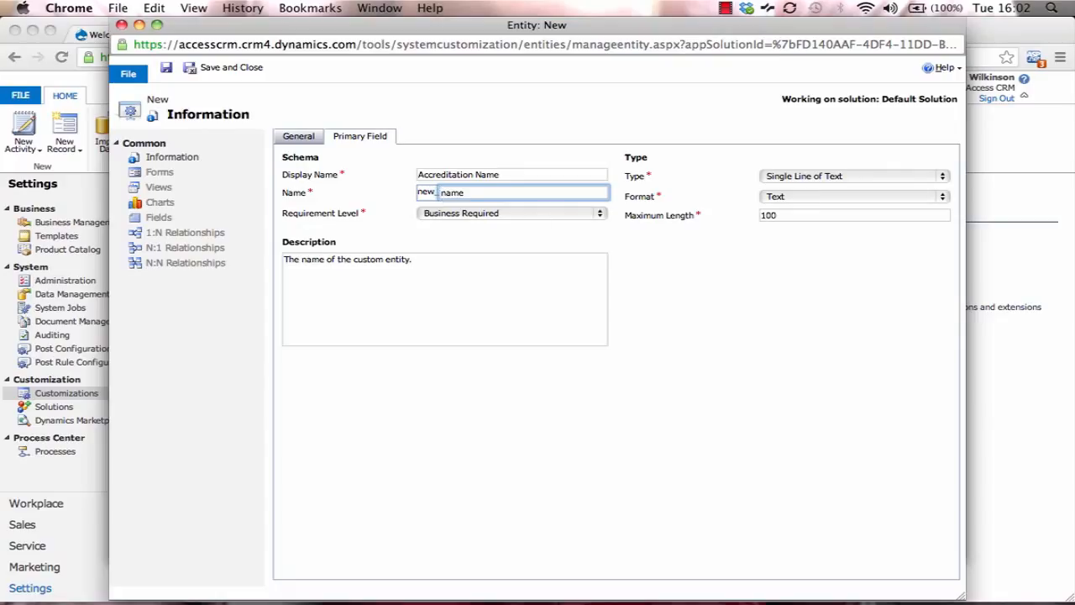
type("accreditation")
left_click(165, 67)
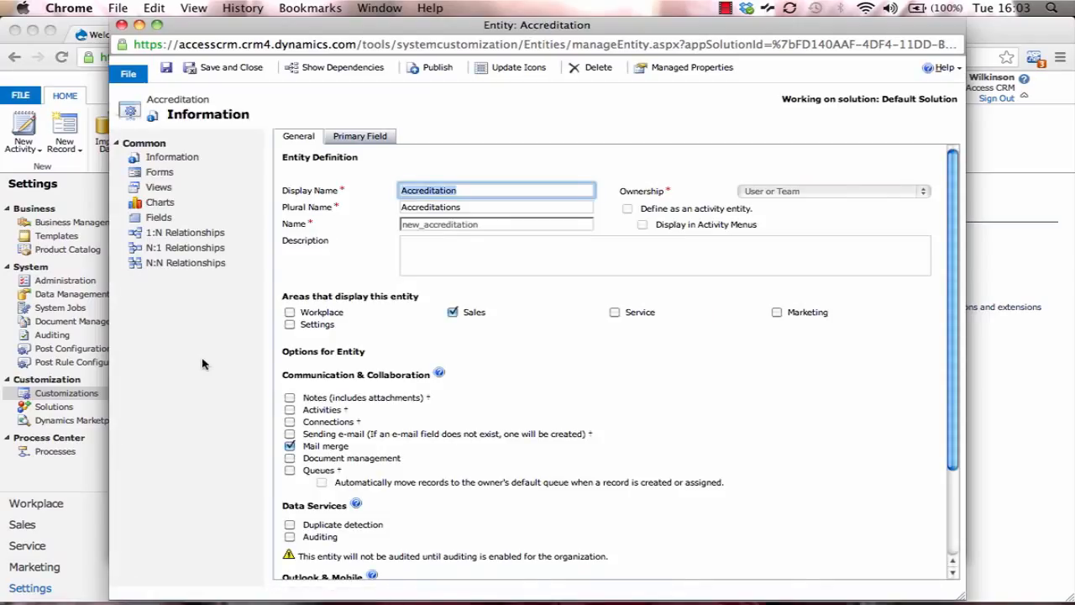
Start a new many-to-one relationship on the Accreditation entity with Contact as the primary entity
left_click(172, 250)
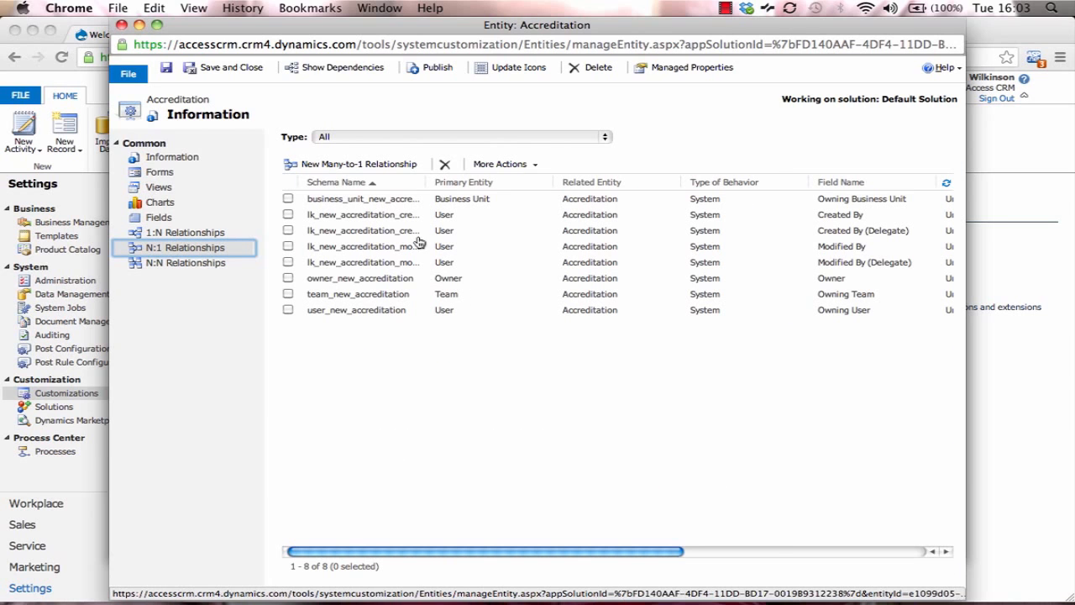
left_click(377, 164)
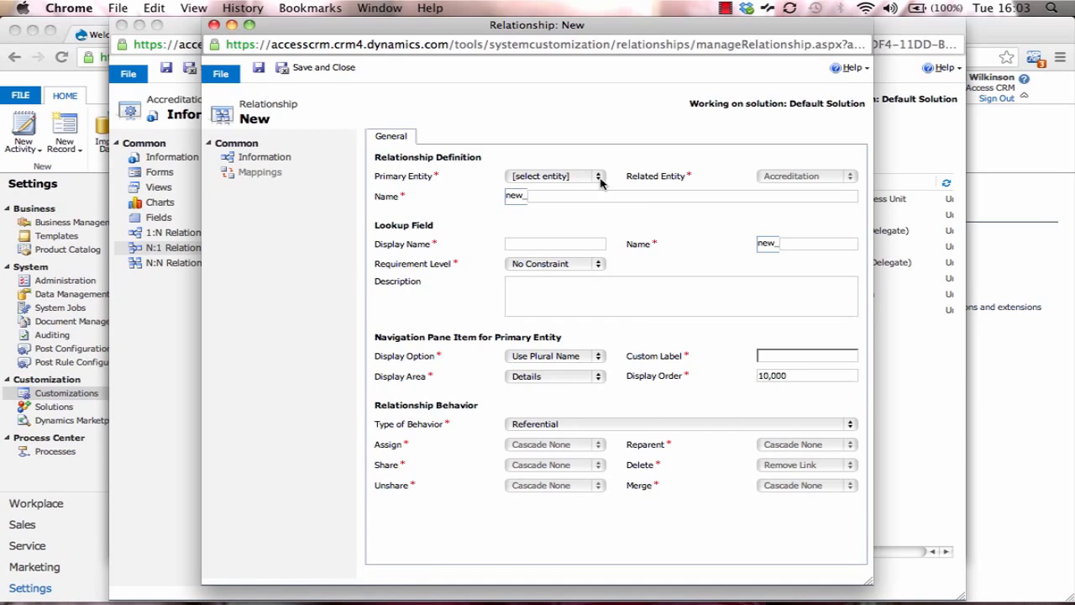
left_click(586, 177)
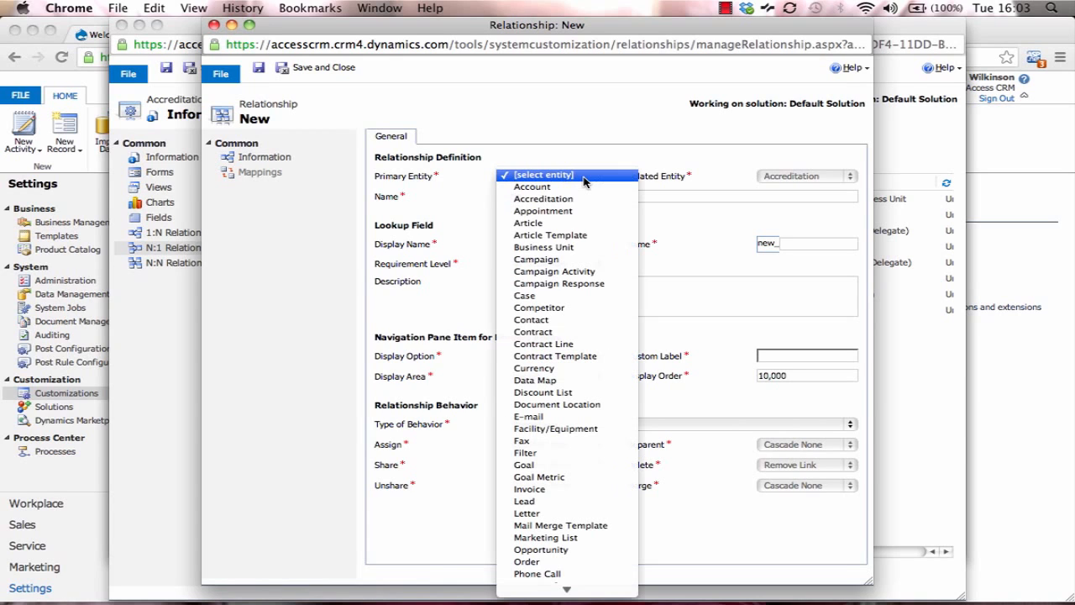
left_click(568, 323)
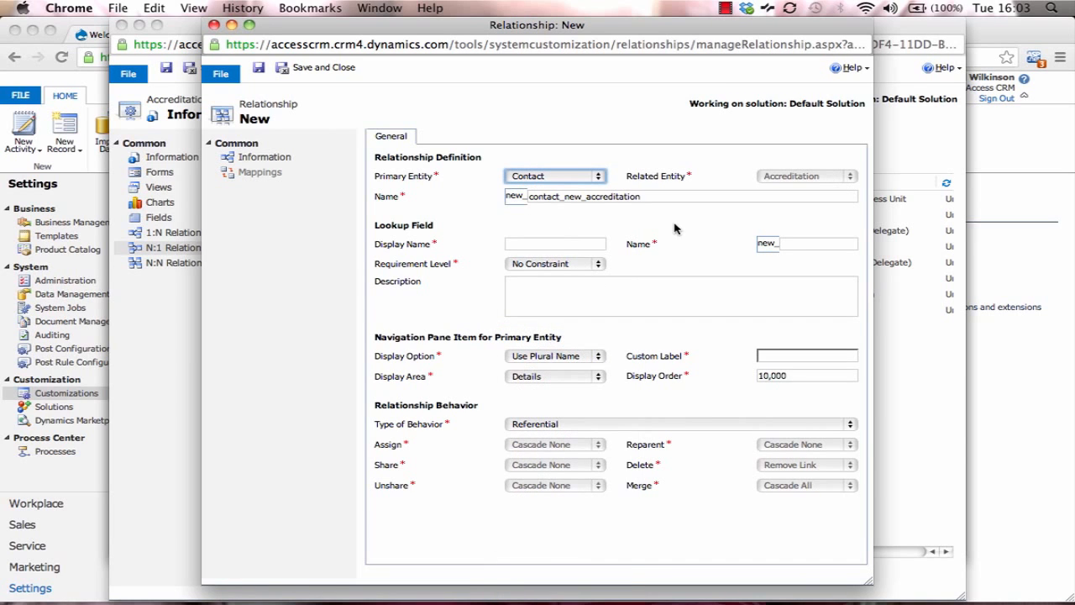
Give the relationship's lookup field the display name Contact and the name new_ContactId, and save and close the relationship
left_click(541, 244)
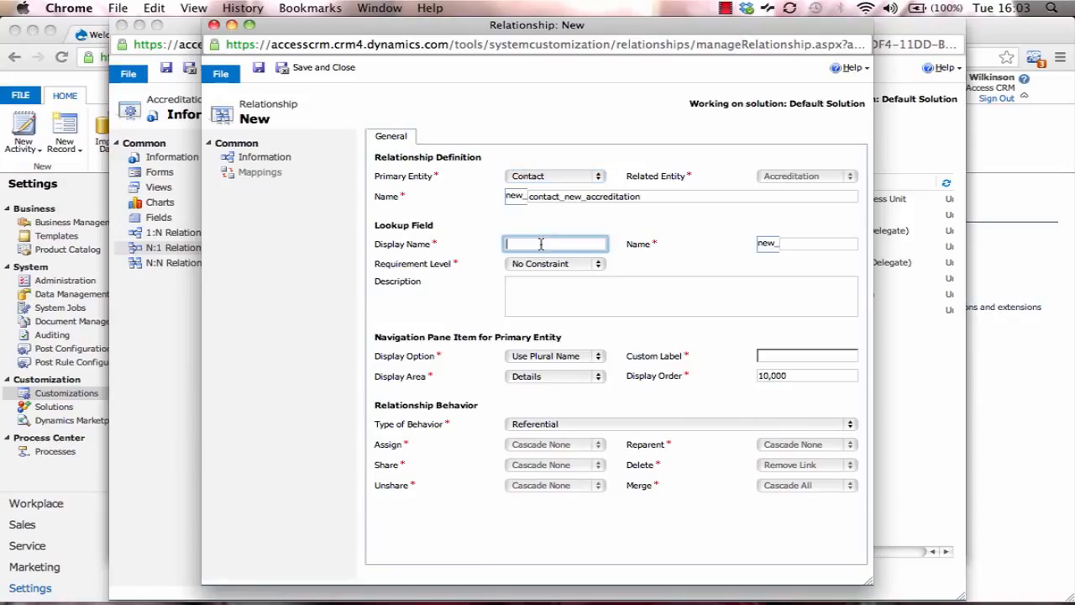
left_click(793, 243)
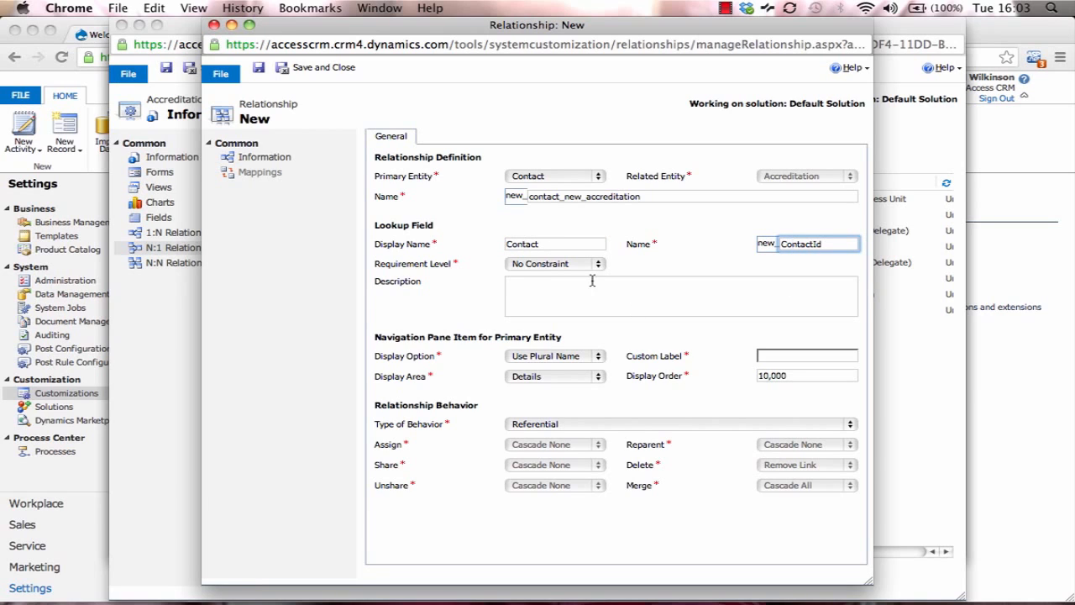
left_click(568, 265)
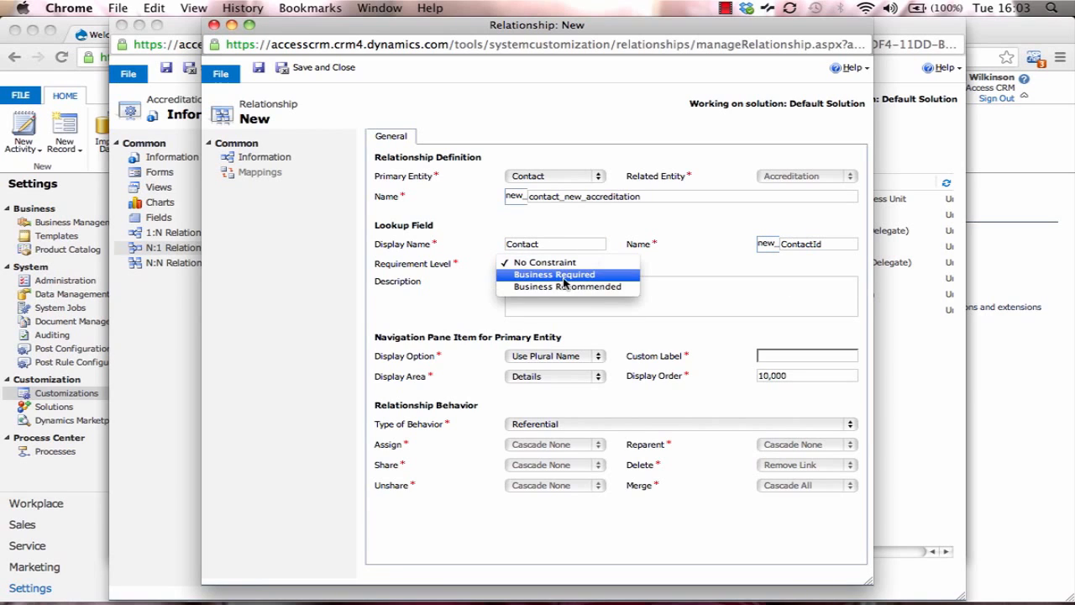
left_click(567, 275)
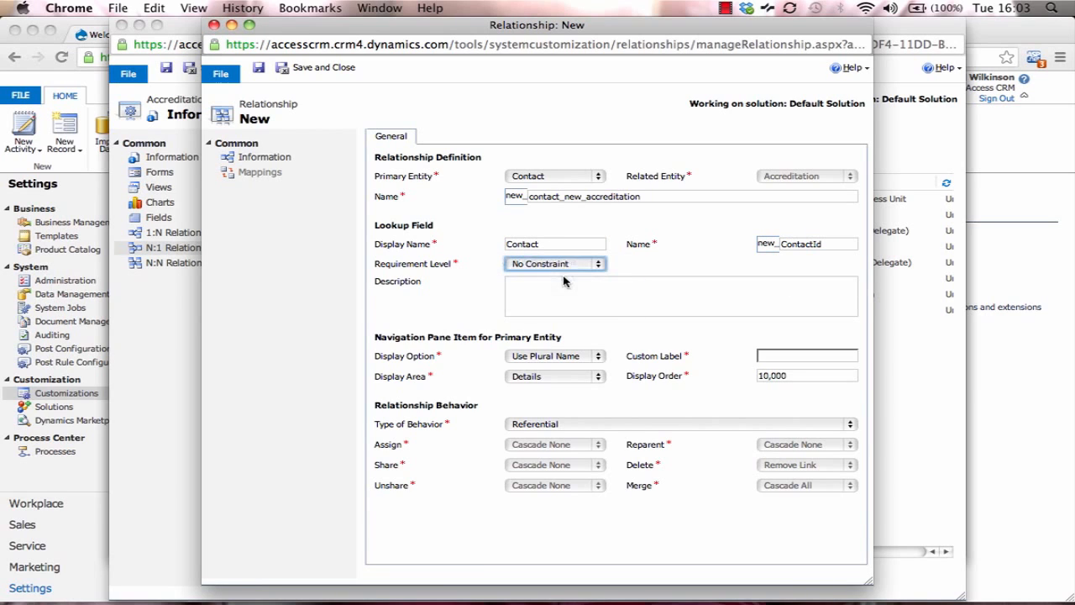
left_click(316, 69)
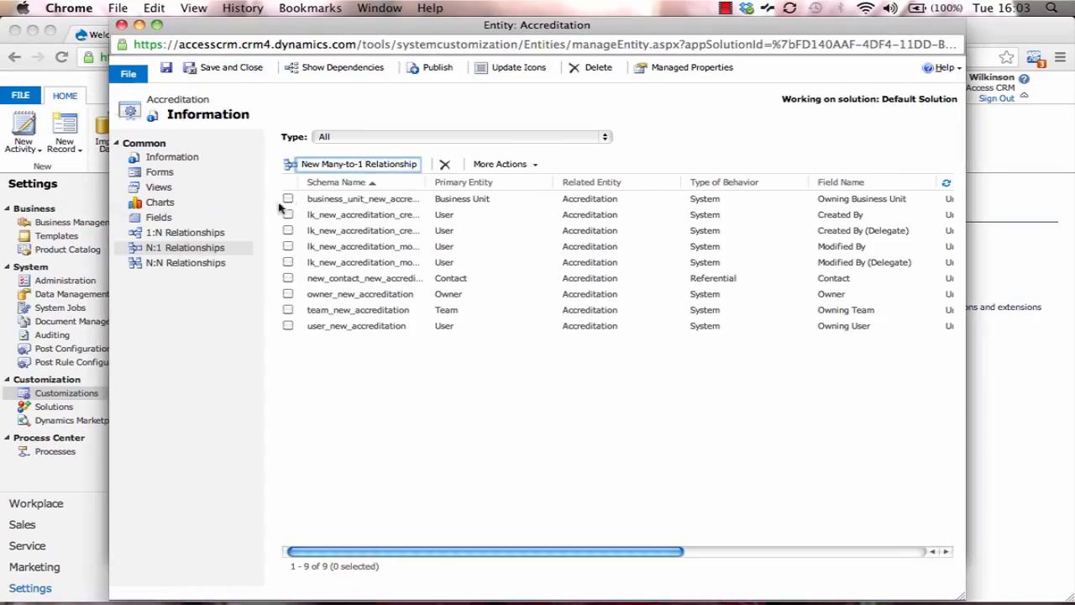
Start a new field on the Accreditation entity with the display name Date Gained and the name new_DateGained
left_click(157, 217)
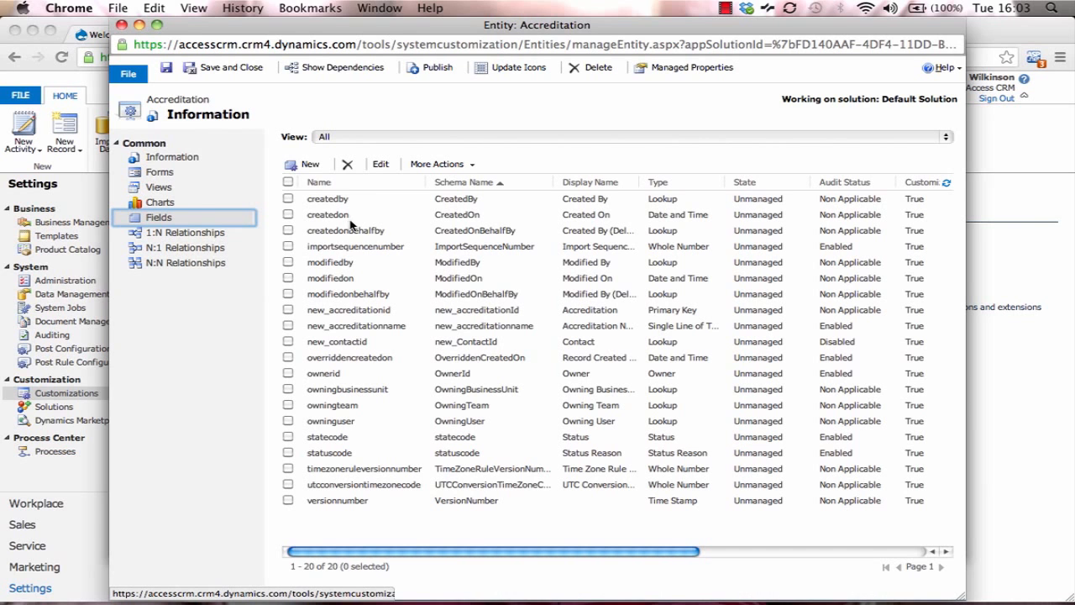
left_click(299, 164)
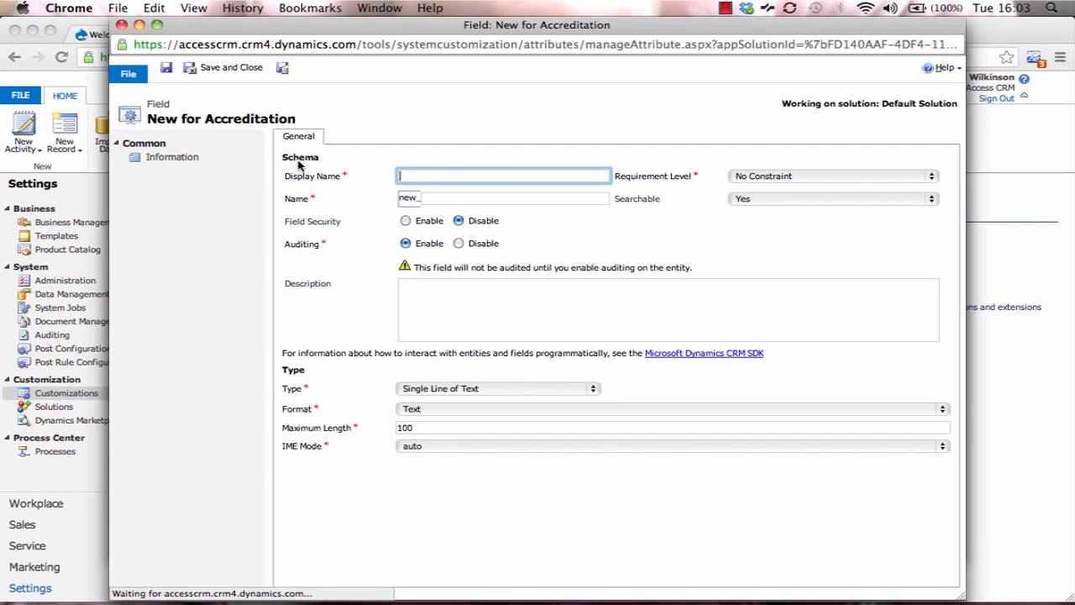
type("Da")
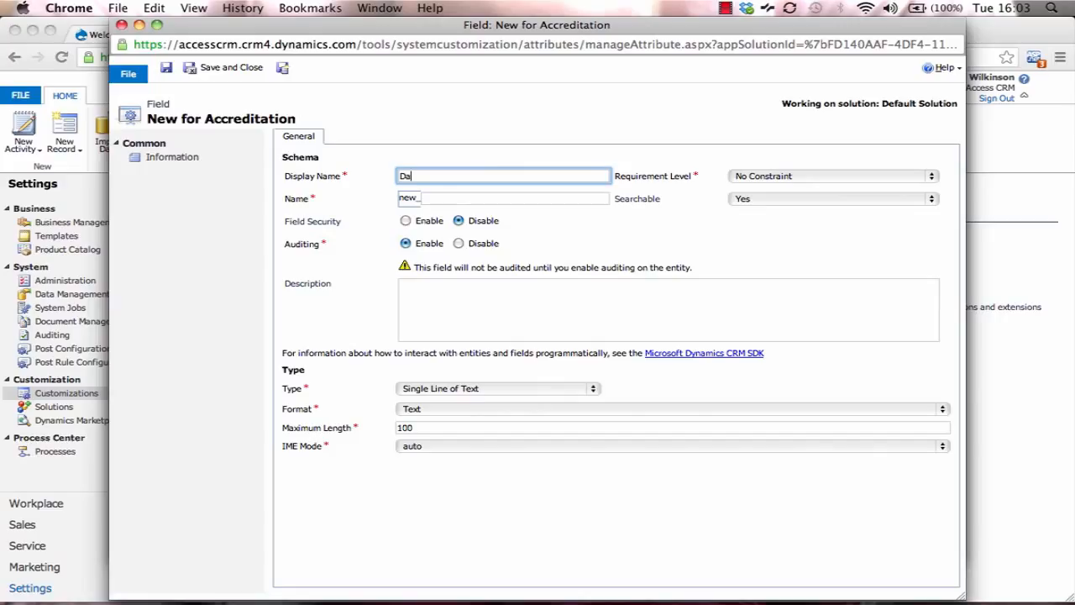
type("te Gained")
left_click(511, 206)
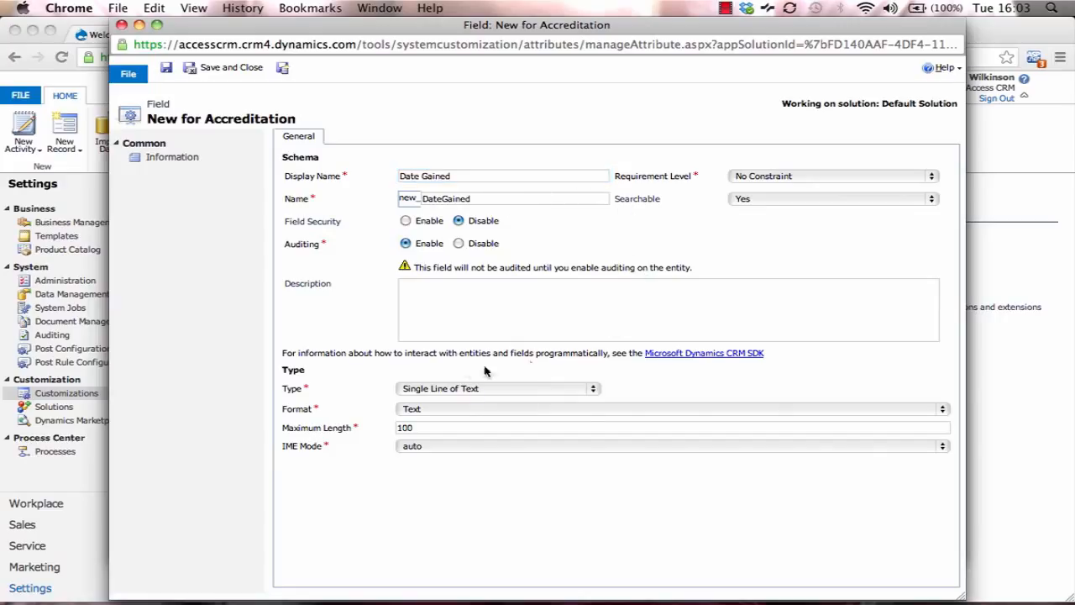
Set the Date Gained field's type to Date and Time, save and close it, and publish the Accreditation entity
left_click(455, 387)
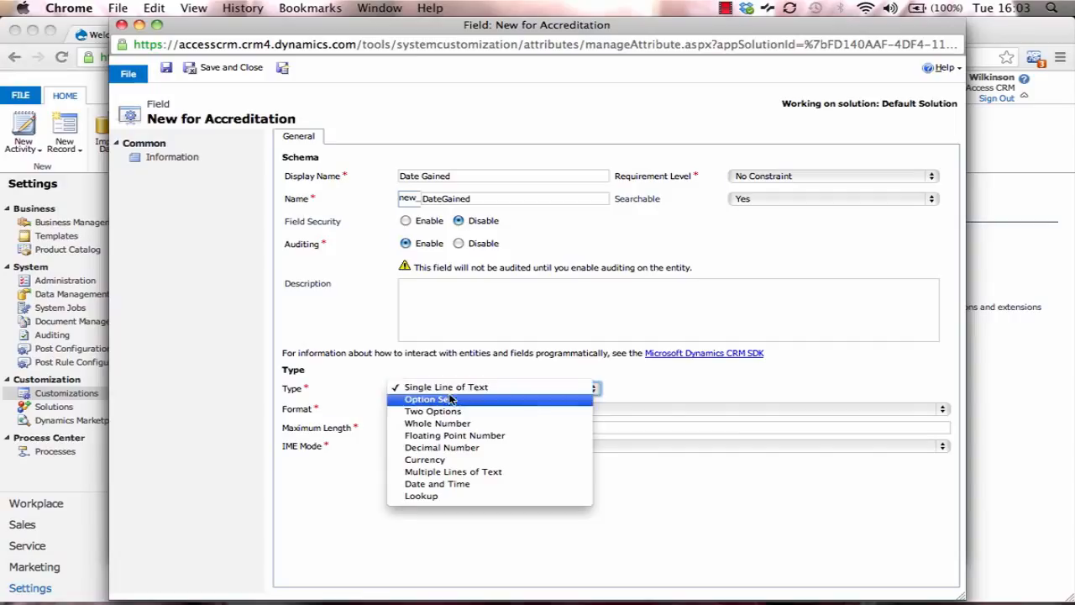
left_click(449, 485)
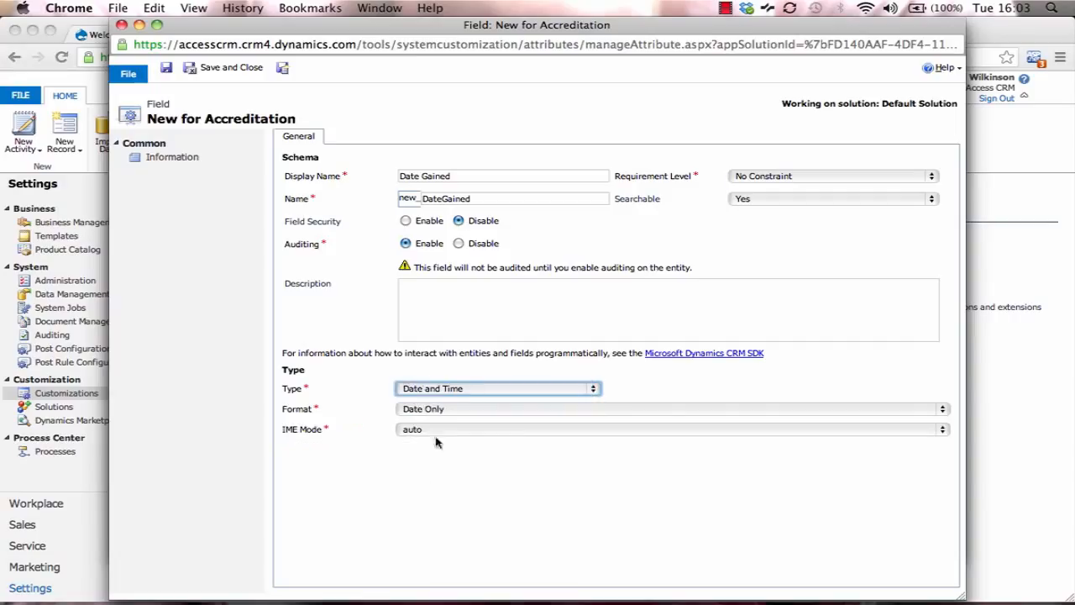
left_click(224, 73)
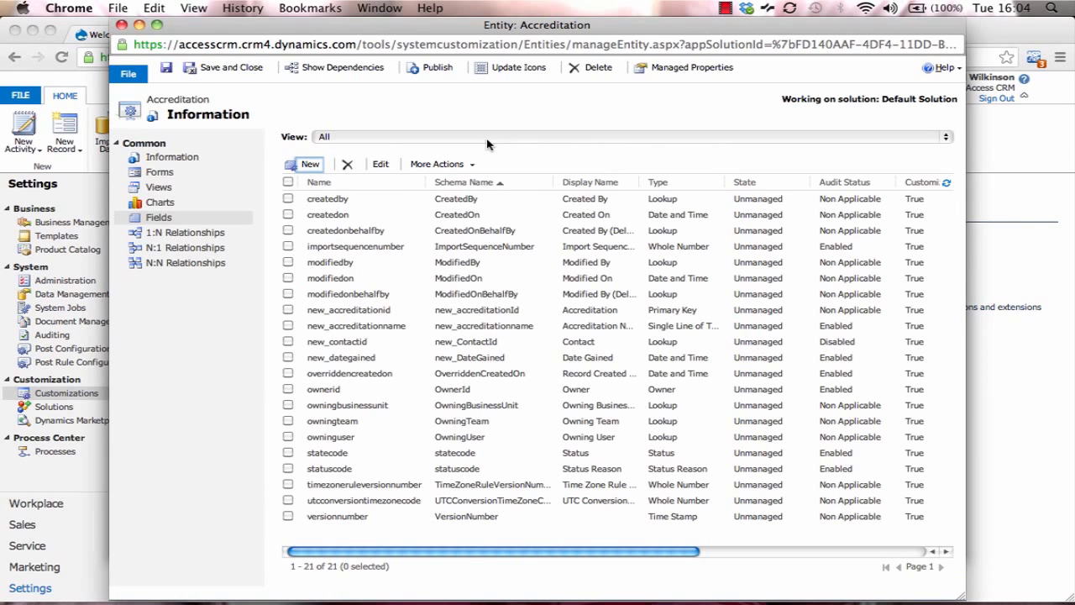
left_click(430, 69)
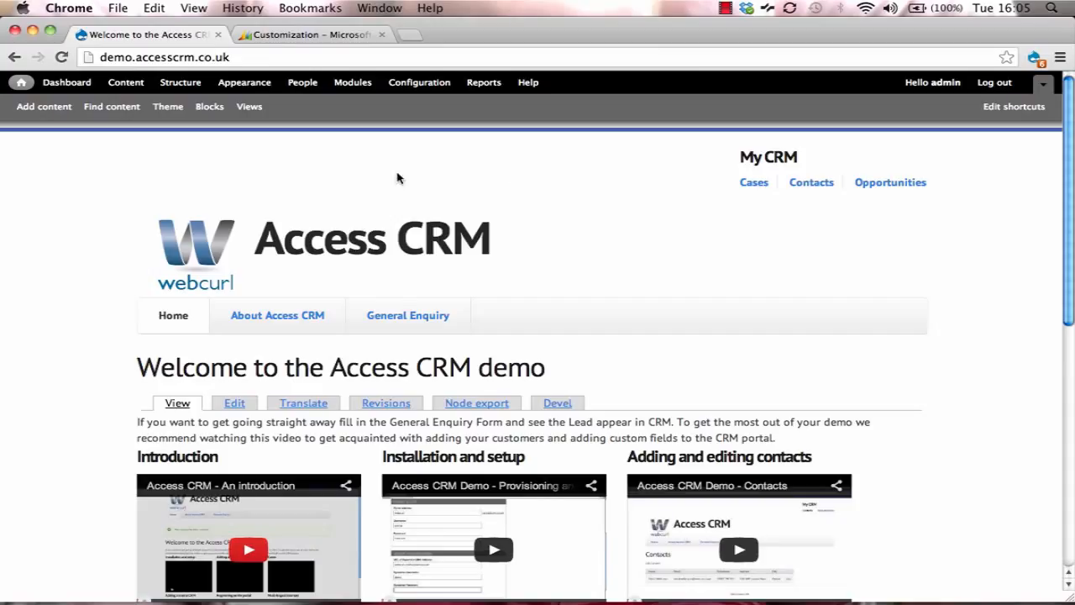
On the Access CRM demo site, open the Dynamics CRM plugin's settings in the Webform CRM configuration
left_click(420, 83)
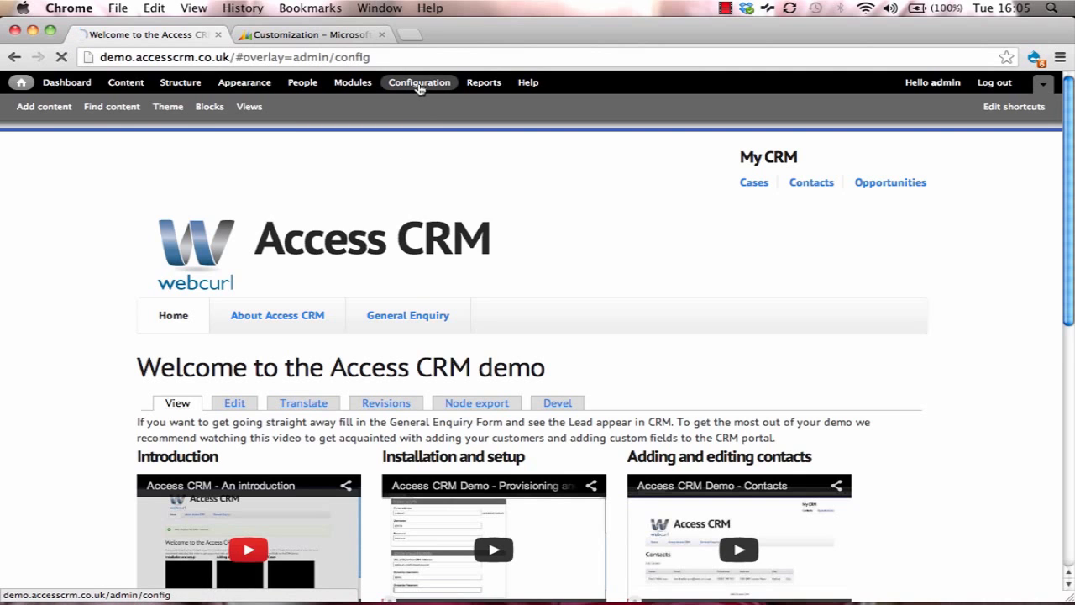
scroll(648, 280, "down", 1)
scroll(648, 280, "down", 10)
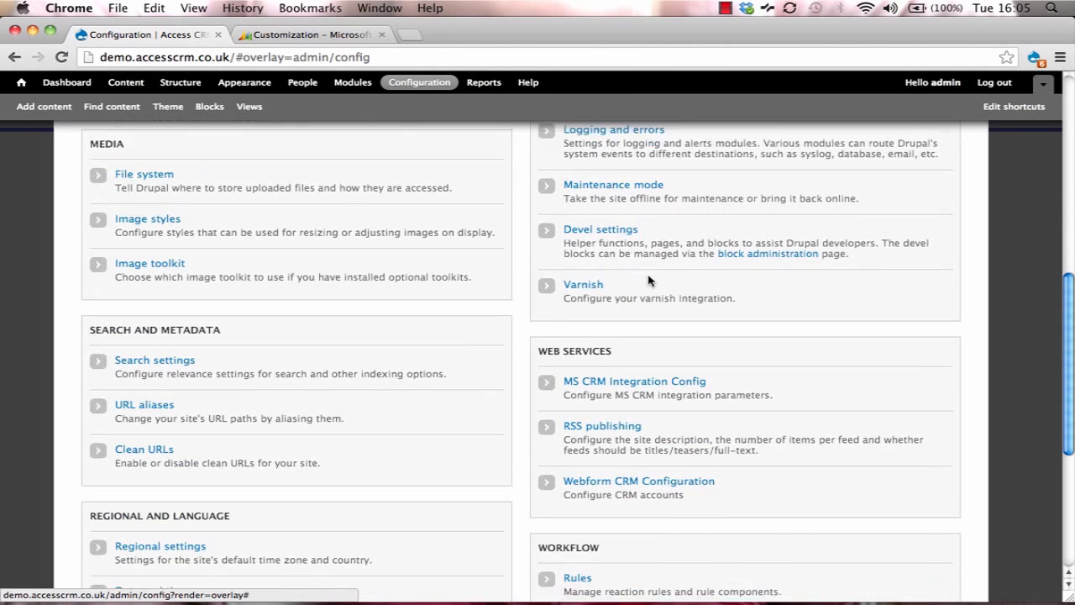
left_click(633, 463)
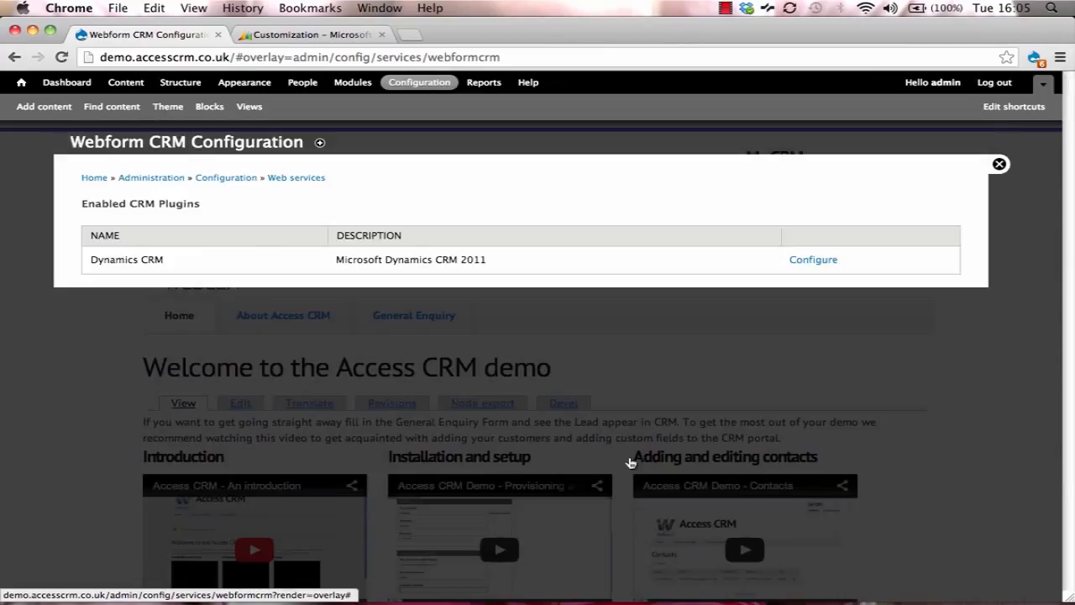
left_click(813, 260)
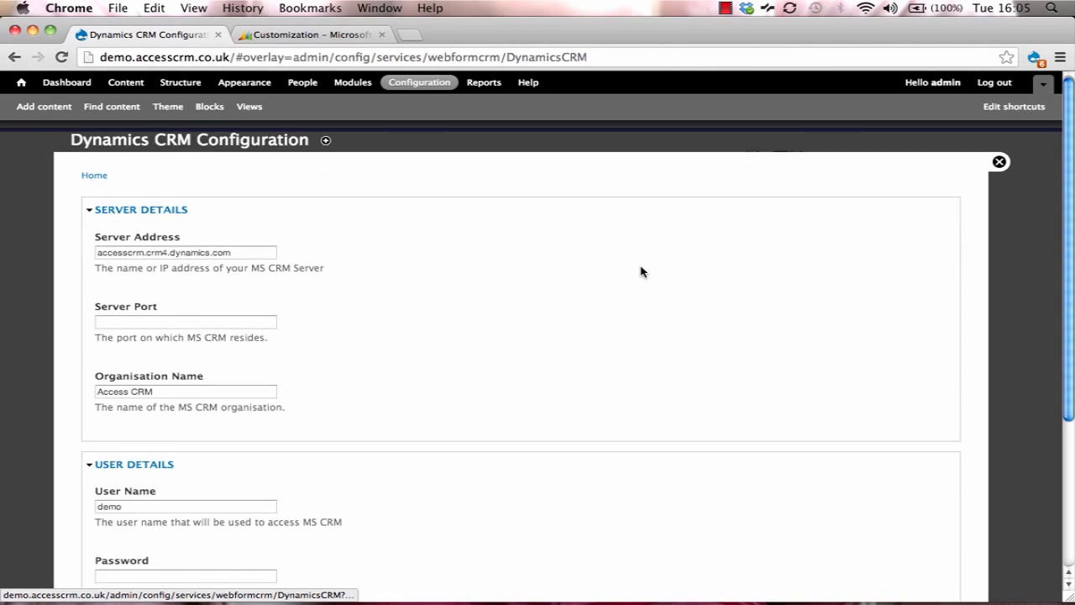
Enable the Accreditation entity in the Dynamics CRM configuration's entity list, save the configuration and close it
scroll(641, 271, "down", 5)
left_click(218, 499)
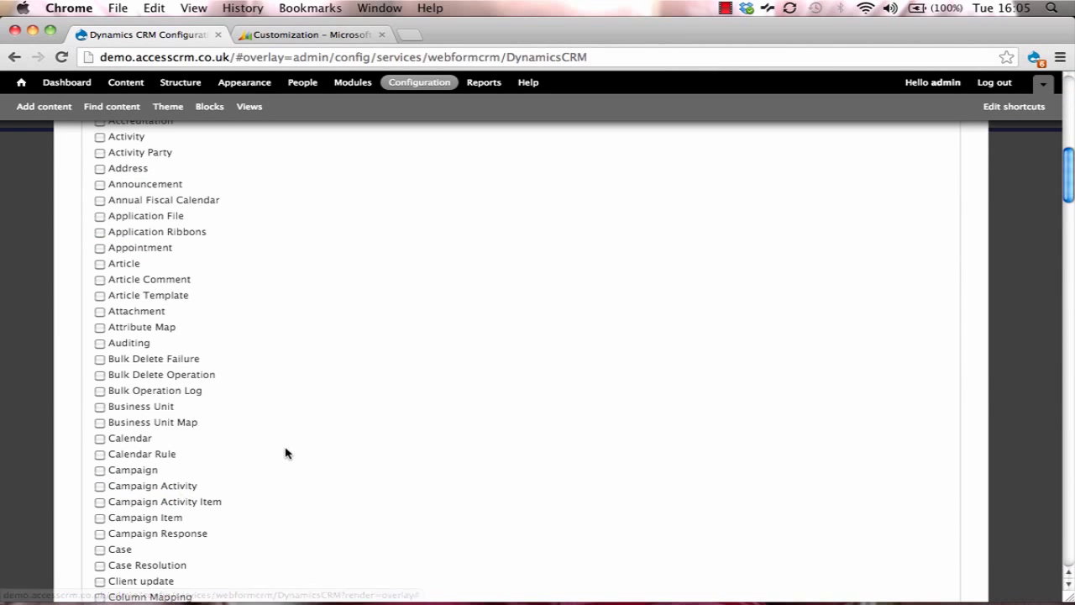
scroll(286, 451, "down", 1)
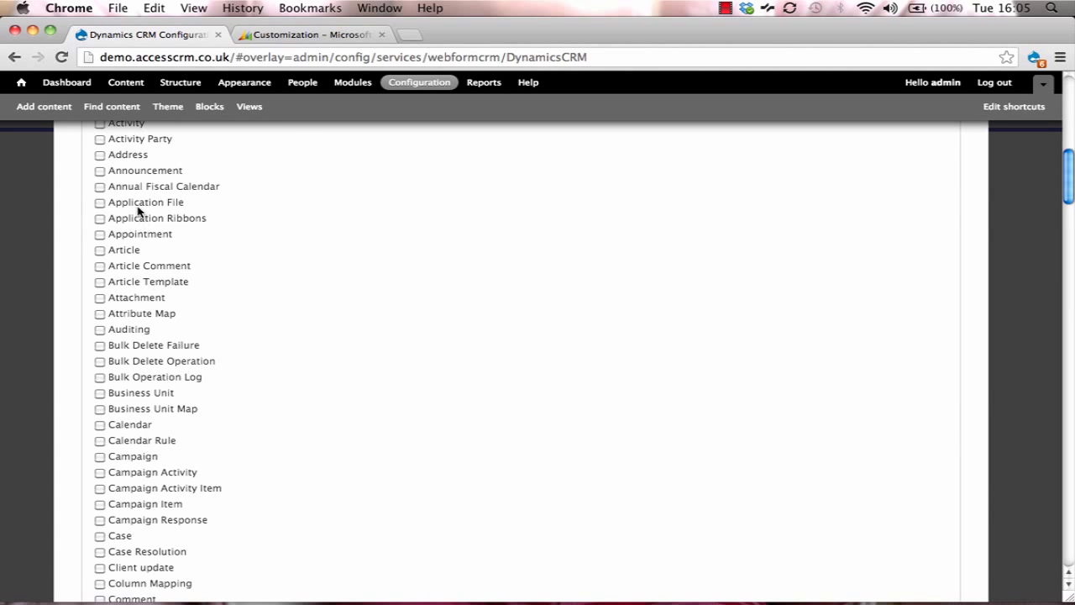
scroll(139, 212, "up", 2)
left_click(100, 205)
scroll(389, 271, "down", 15)
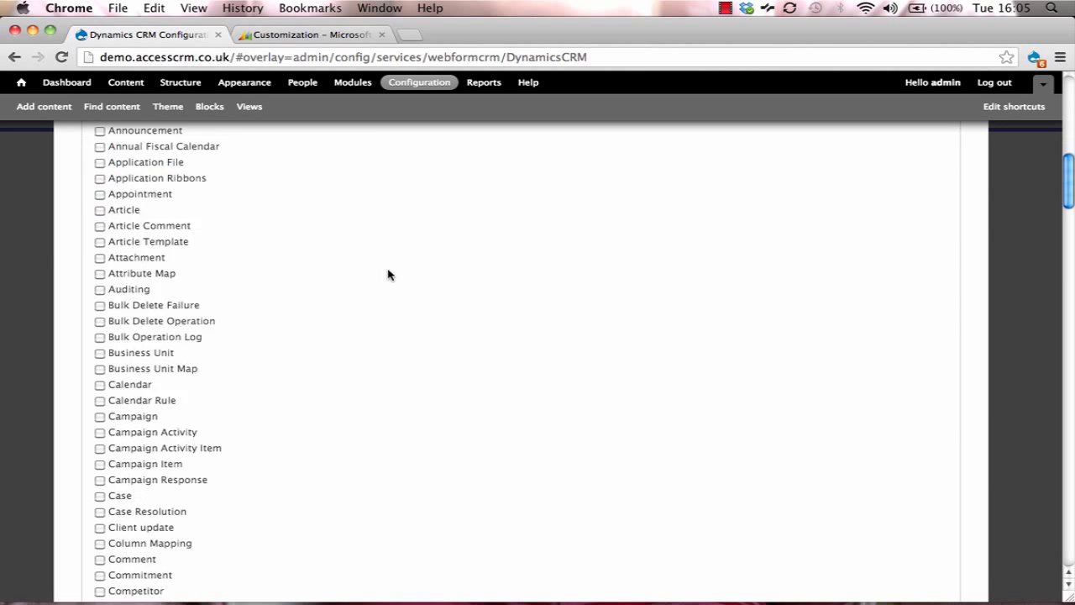
scroll(117, 556, "down", 20)
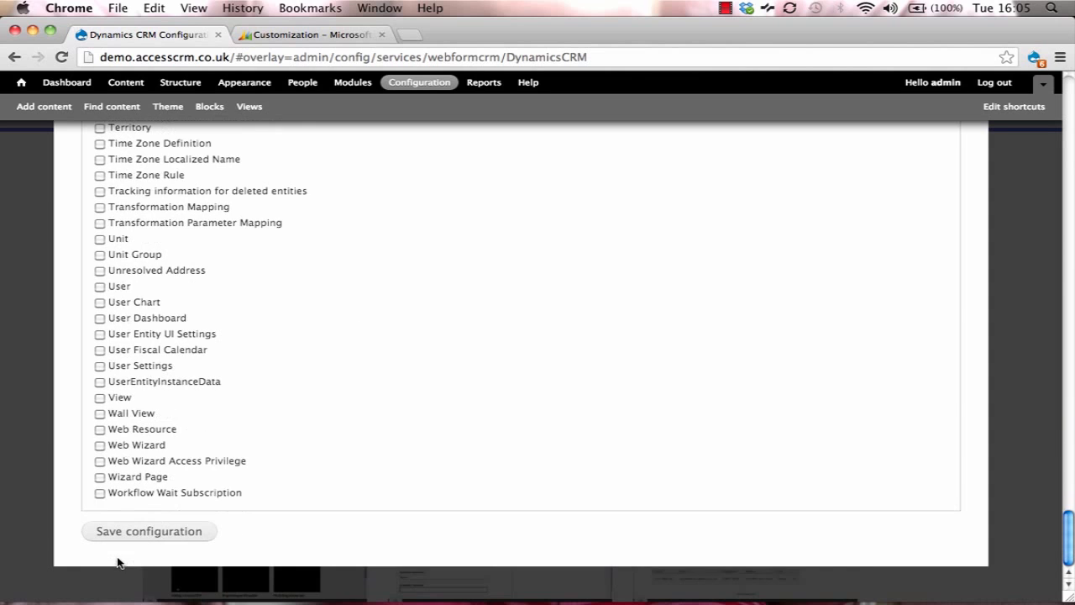
left_click(140, 542)
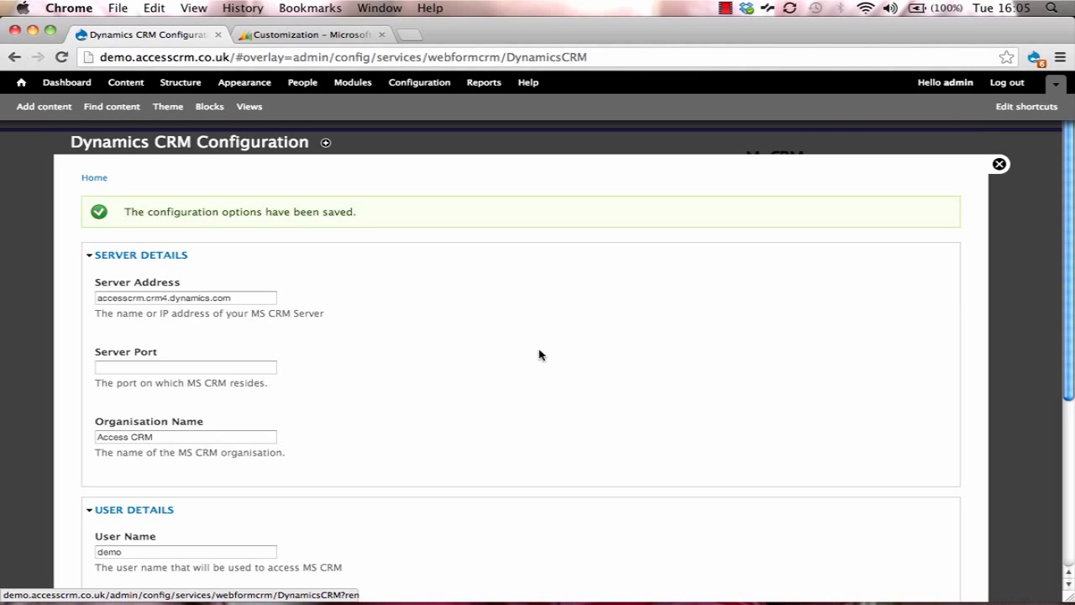
left_click(998, 165)
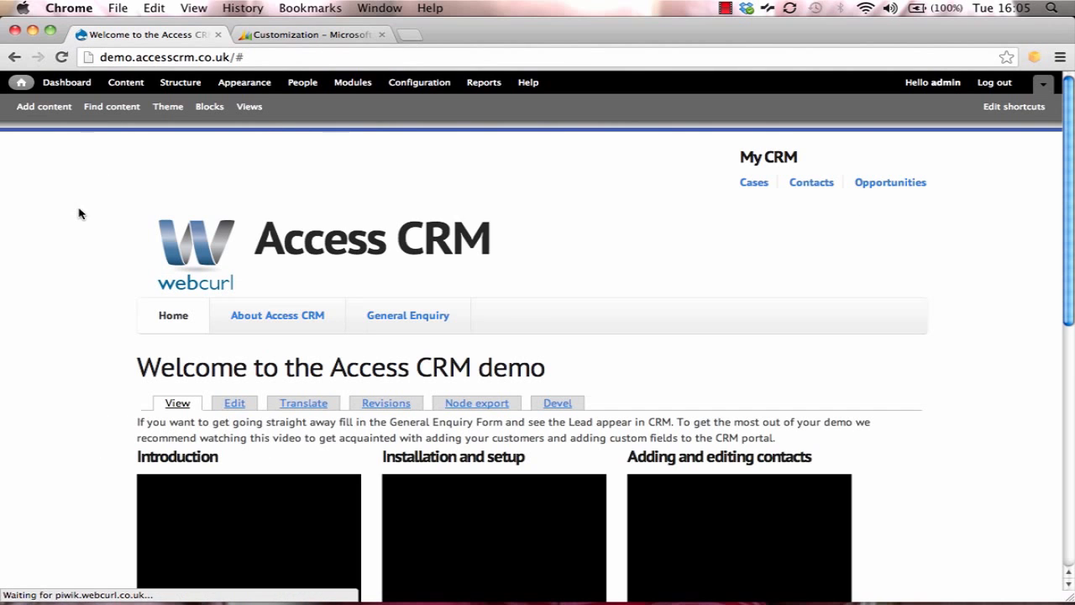
Start a new Webform content item on the Access CRM site with the title Accreditation
left_click(50, 106)
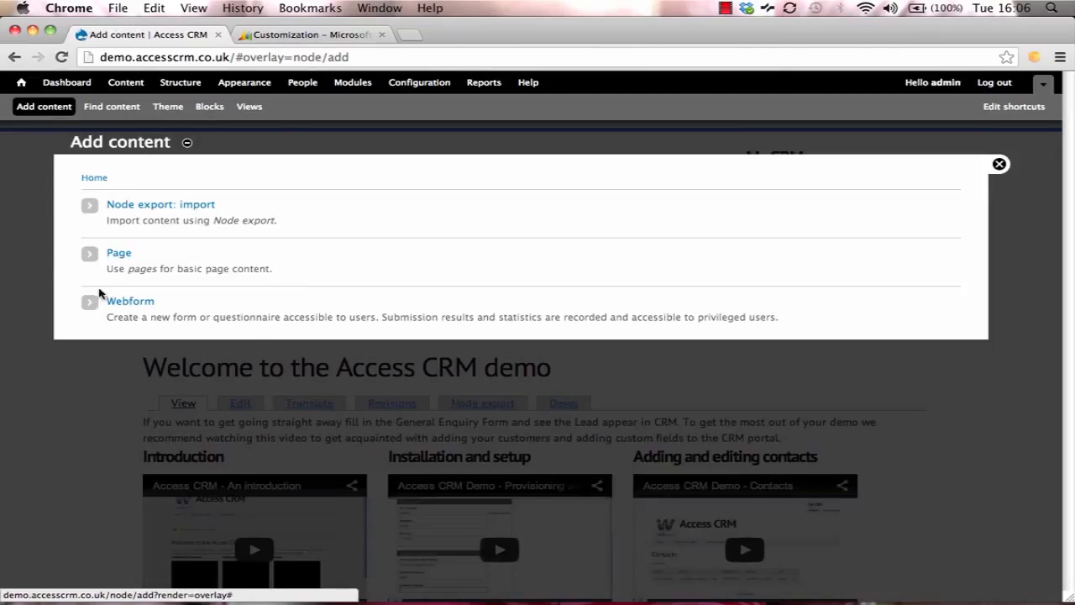
left_click(141, 309)
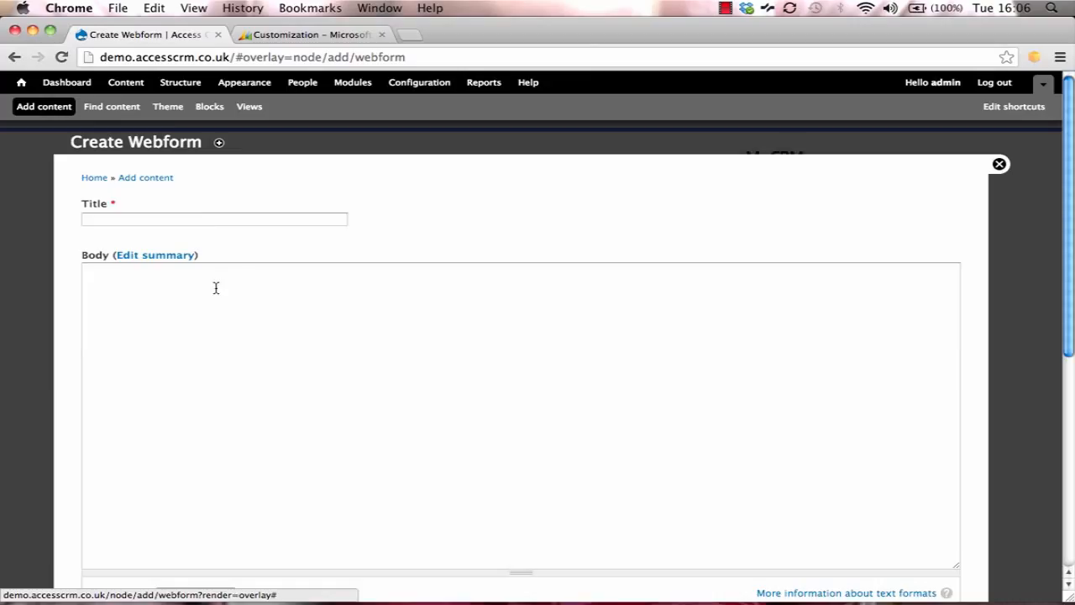
left_click(201, 218)
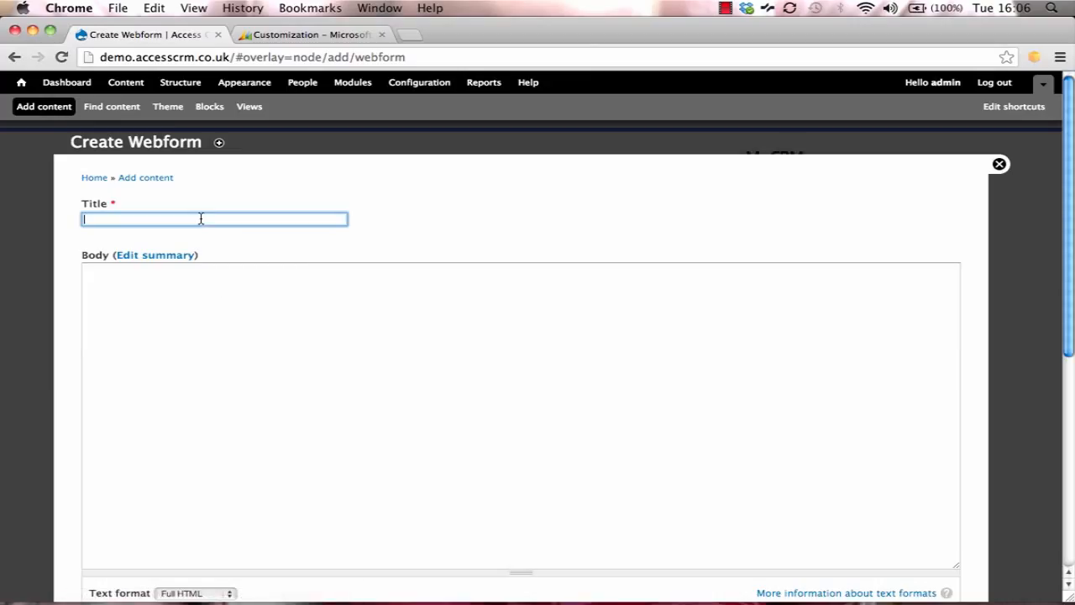
type("Accreditation")
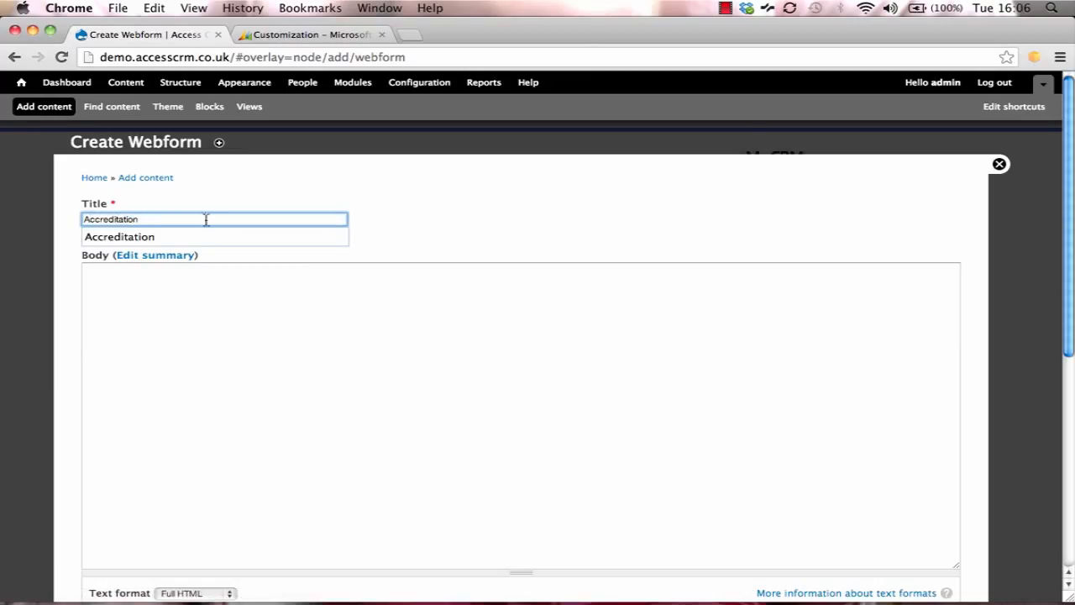
left_click(180, 237)
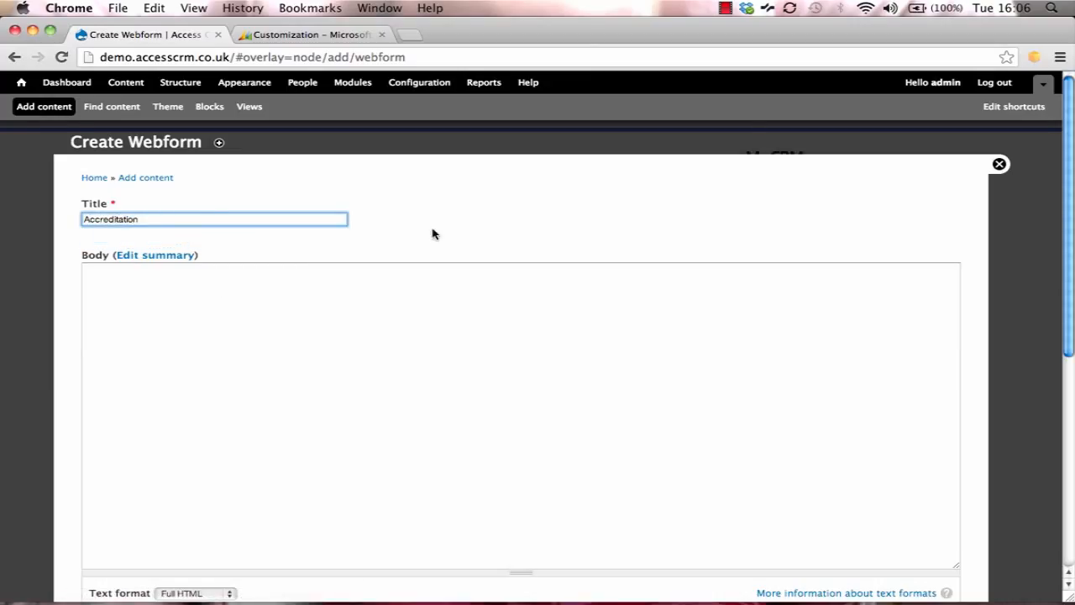
Set the webform's principal CRM entity to Accreditation and save the webform
scroll(432, 233, "down", 5)
scroll(324, 420, "down", 3)
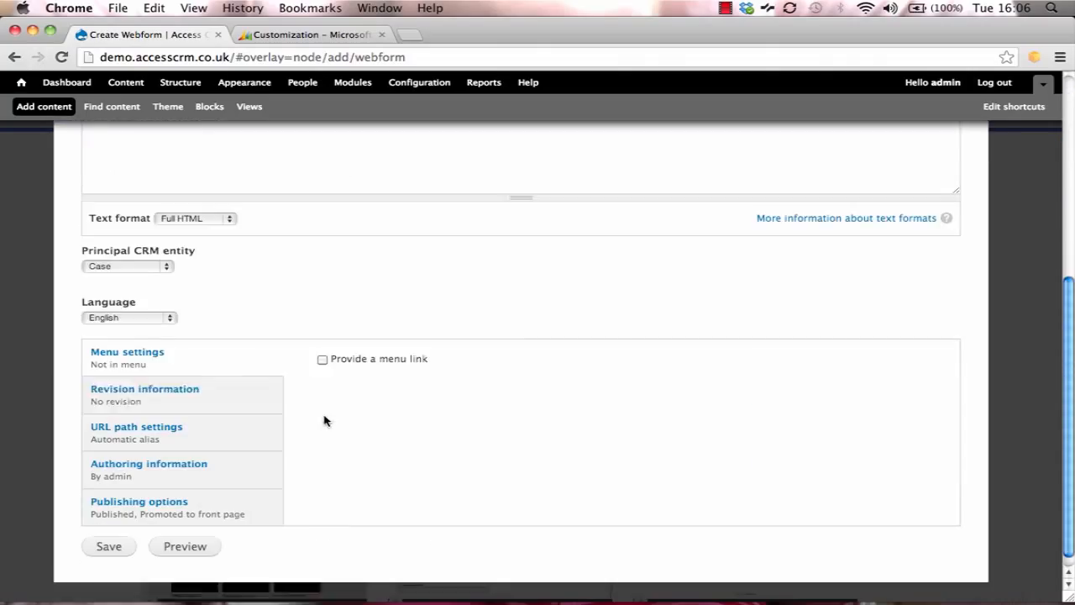
left_click(156, 267)
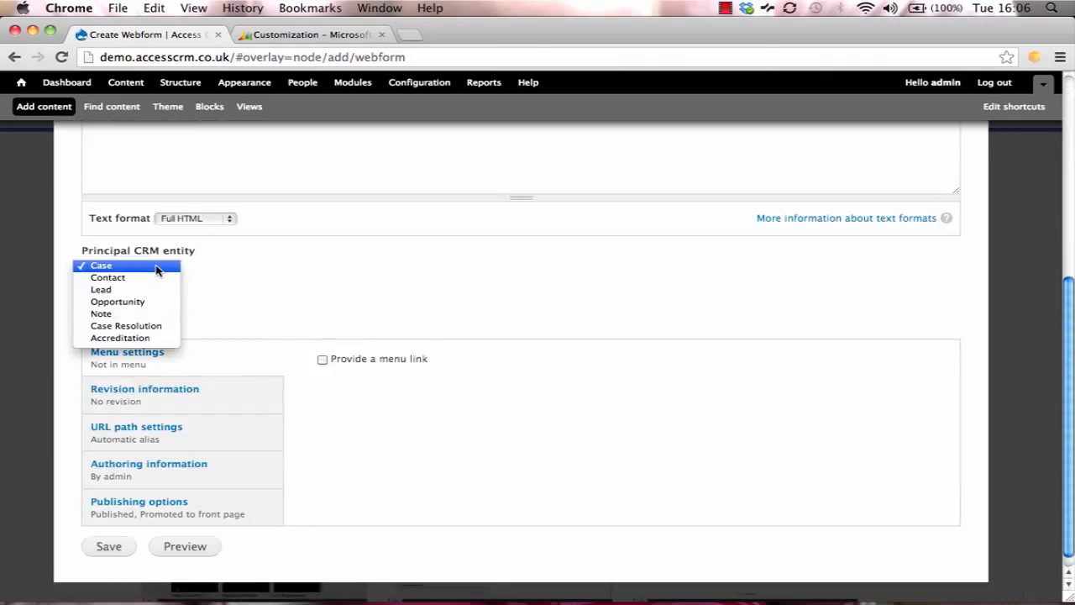
left_click(127, 341)
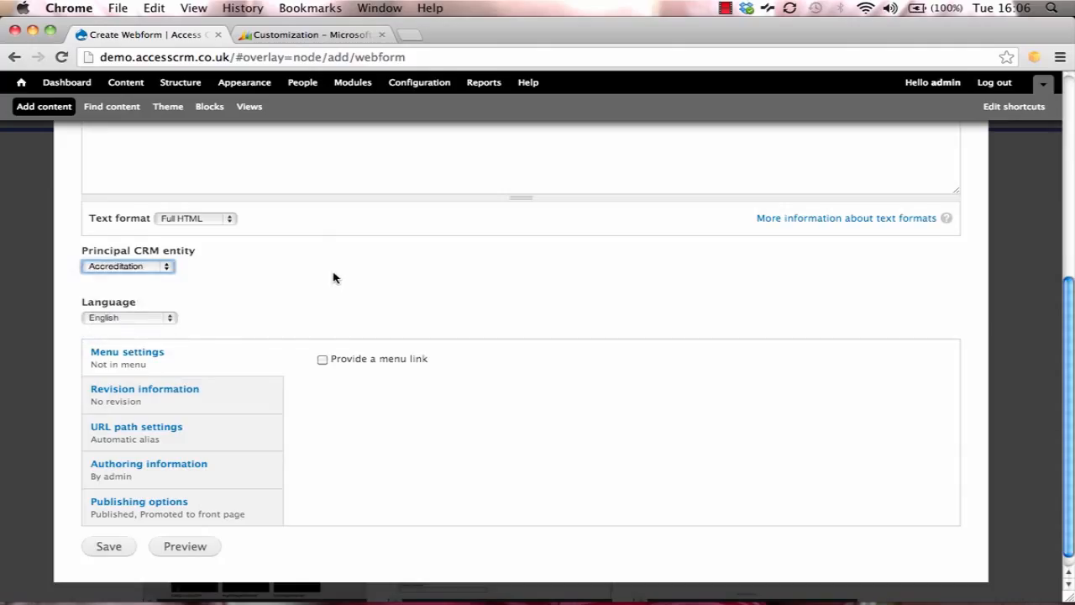
scroll(331, 276, "down", 1)
left_click(108, 531)
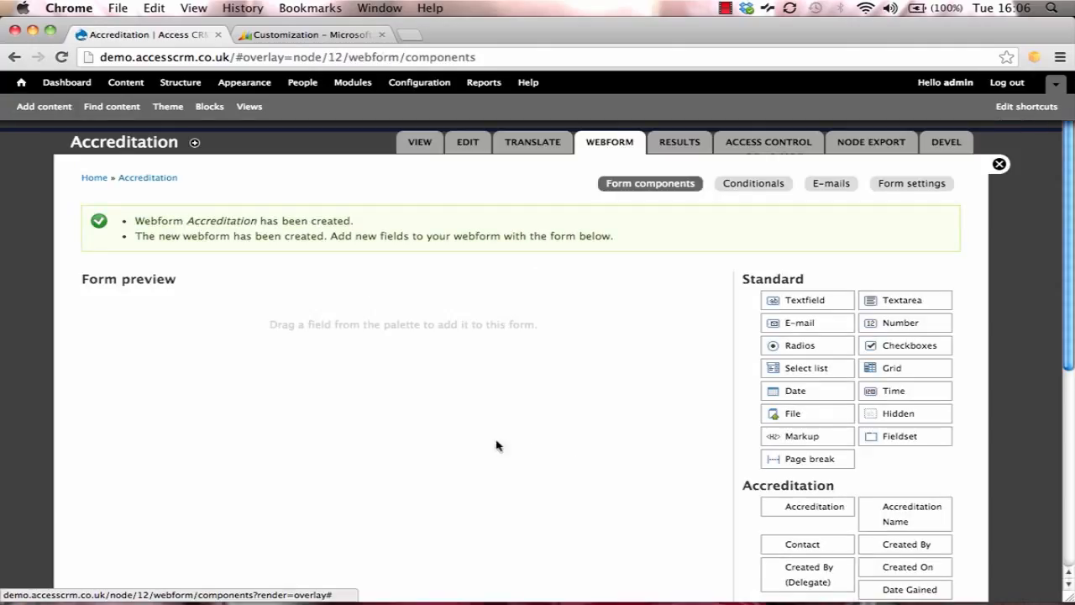
Add the Contact, Accreditation Name and Date Gained fields to the Accreditation form in that order and save the form
scroll(469, 314, "down", 3)
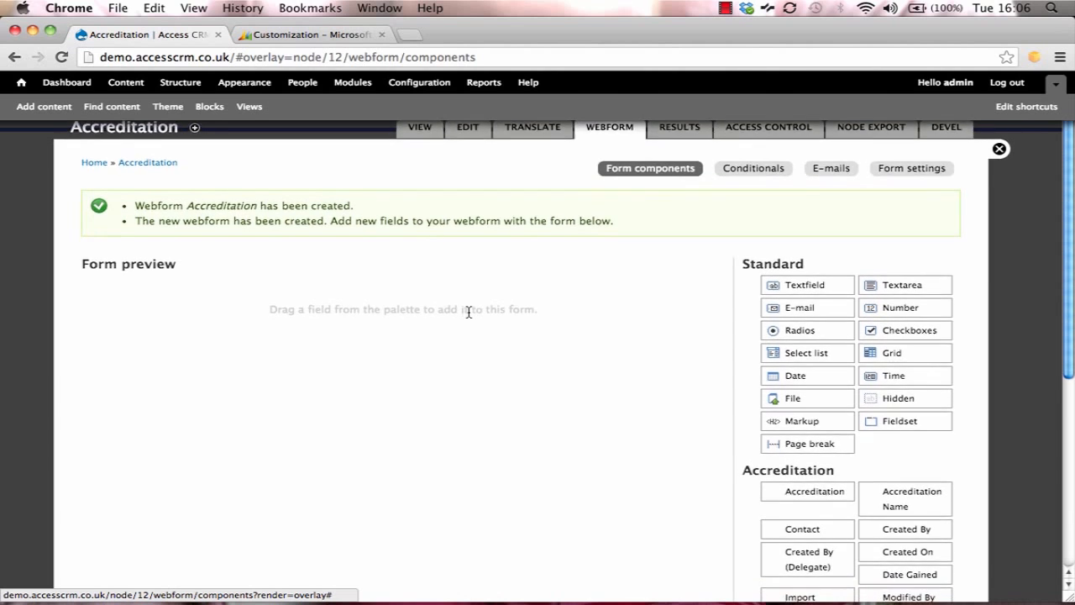
scroll(468, 314, "down", 2)
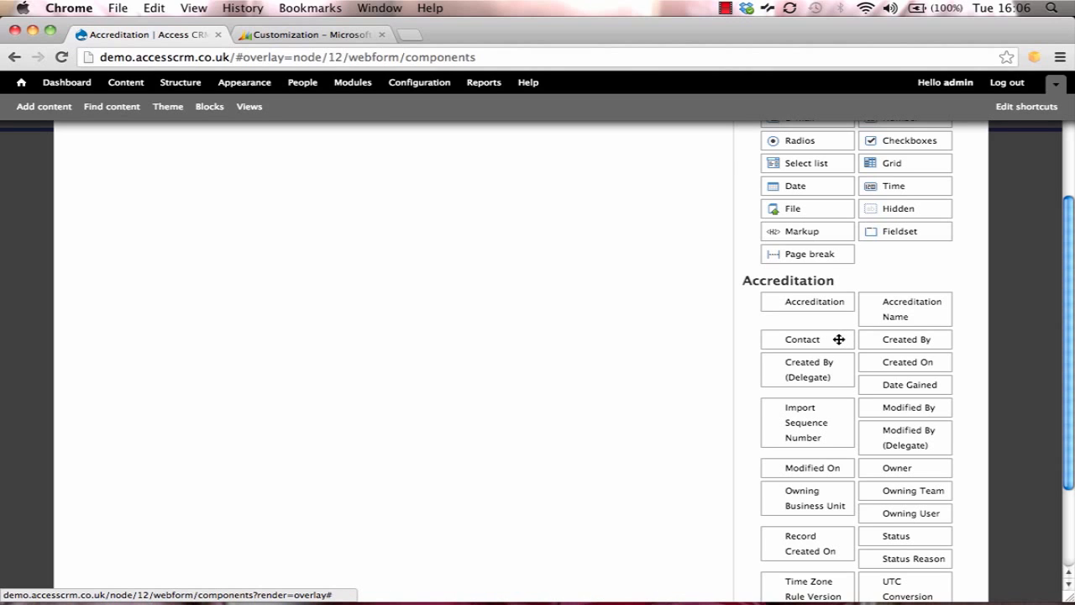
left_click_drag(838, 339, 289, 176)
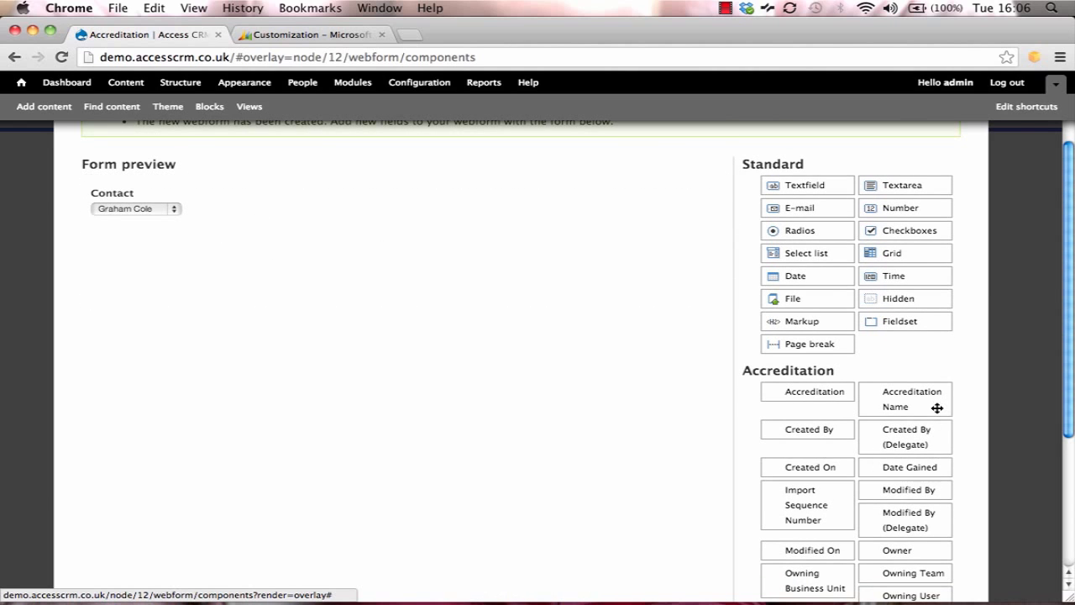
left_click_drag(937, 408, 280, 283)
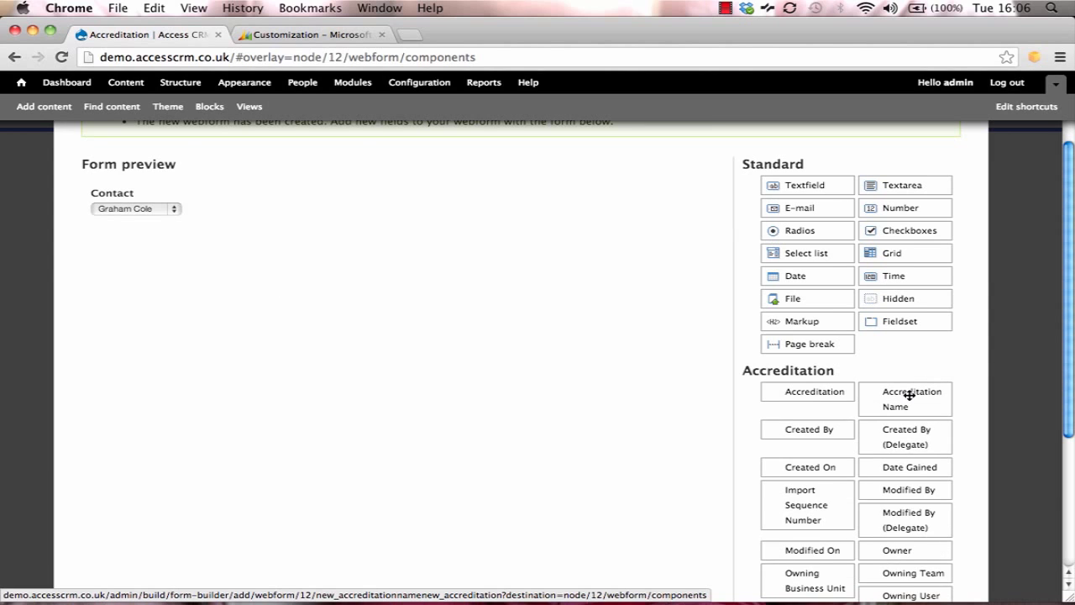
left_click_drag(910, 395, 176, 241)
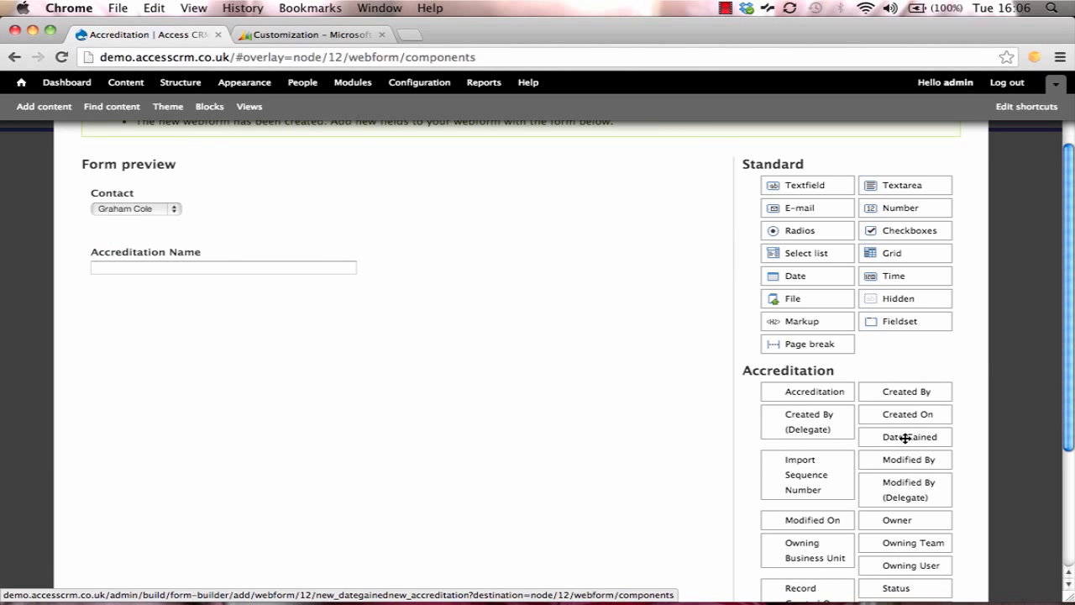
left_click_drag(905, 438, 151, 309)
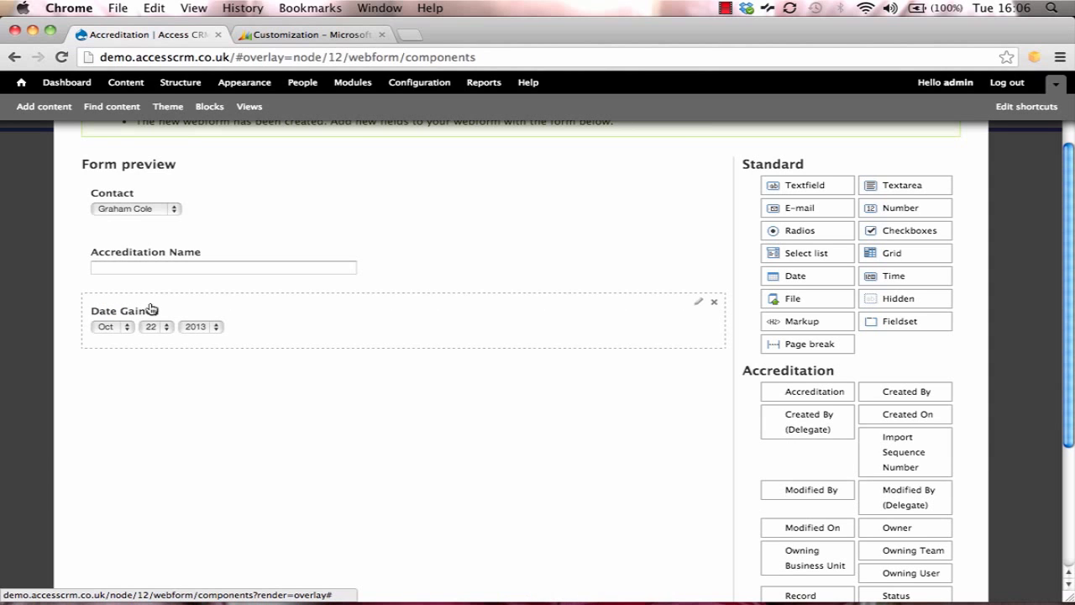
scroll(300, 367, "down", 5)
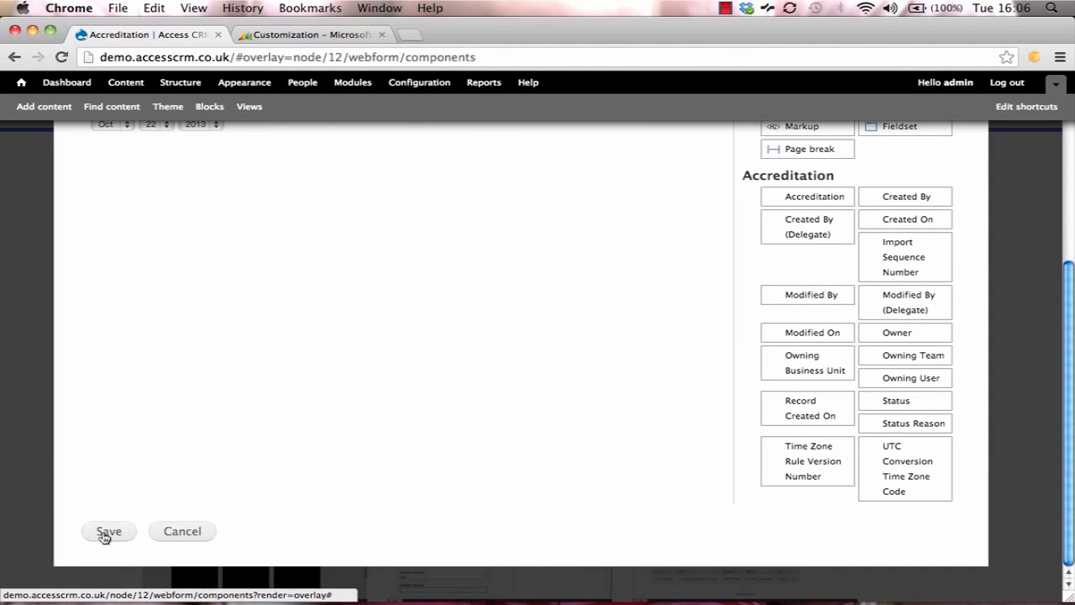
left_click(107, 532)
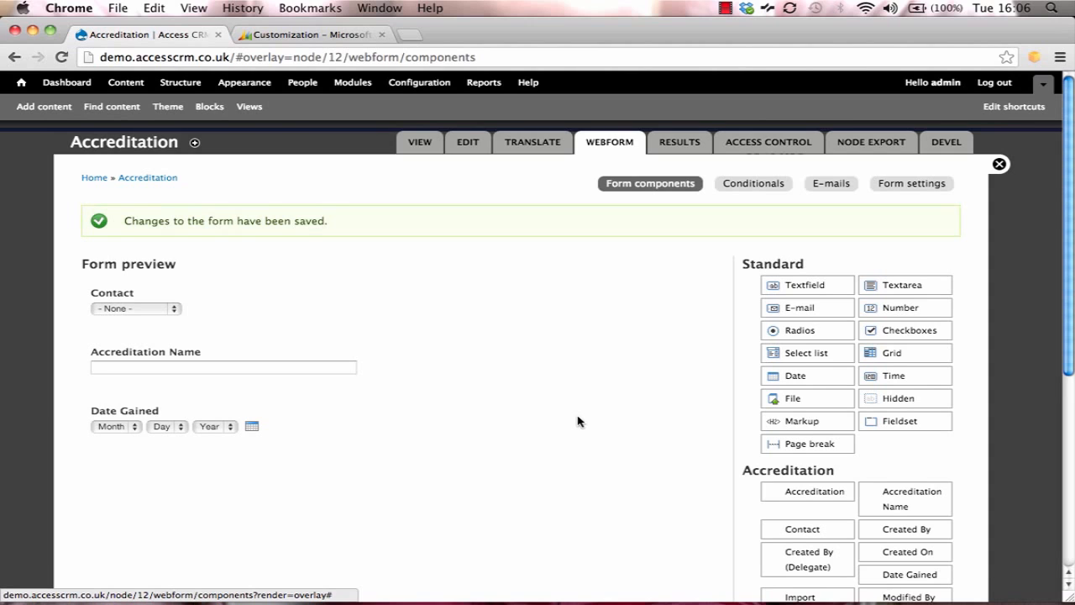
Set the webform's redirection location to No redirect (reload current page), save the form settings and view the Accreditation form
left_click(899, 185)
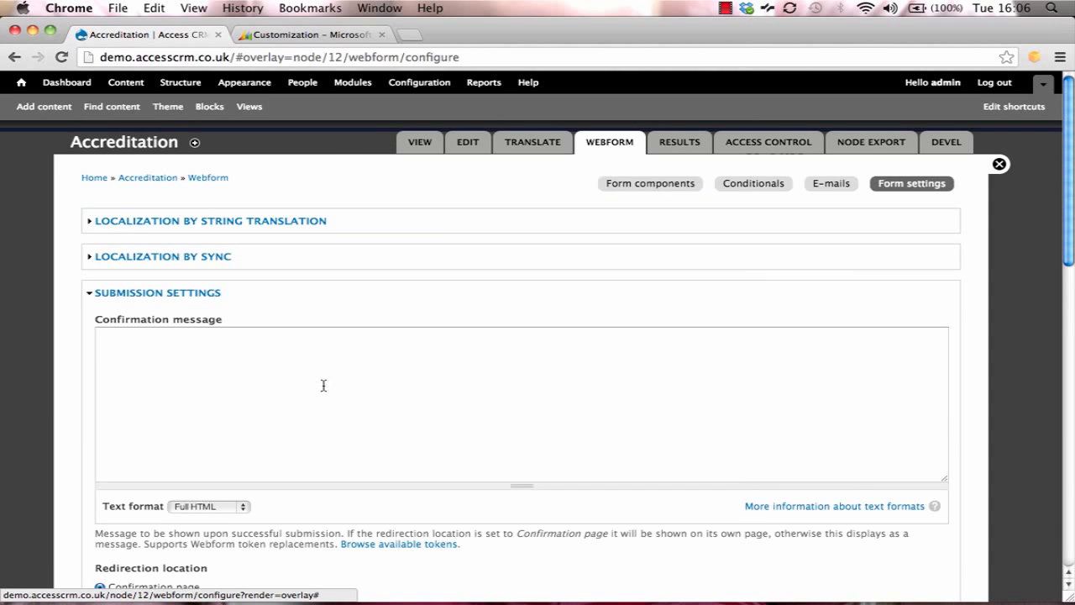
scroll(420, 345, "down", 4)
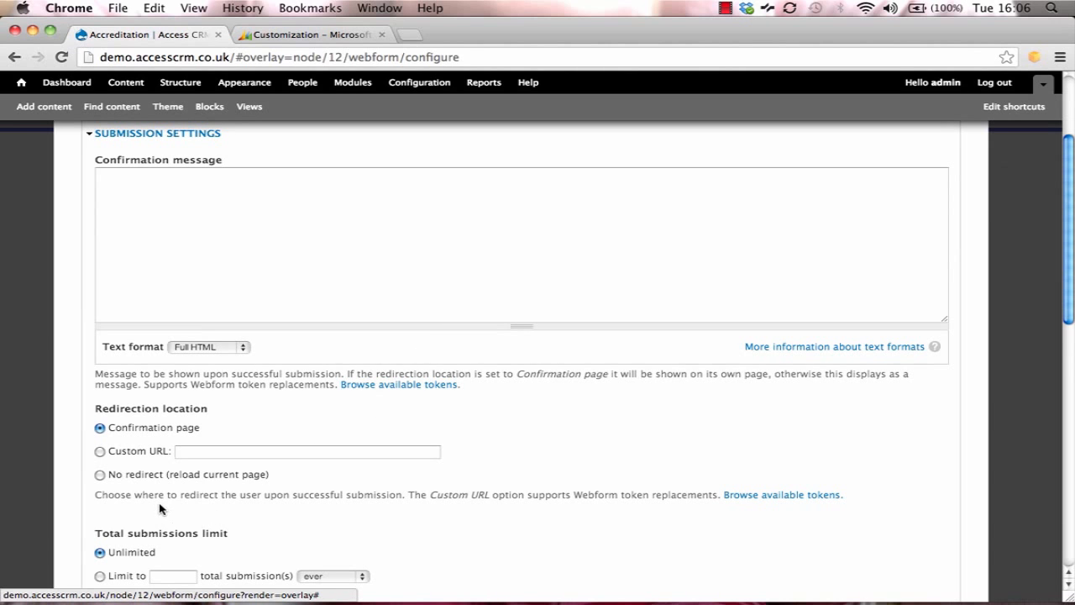
left_click(136, 477)
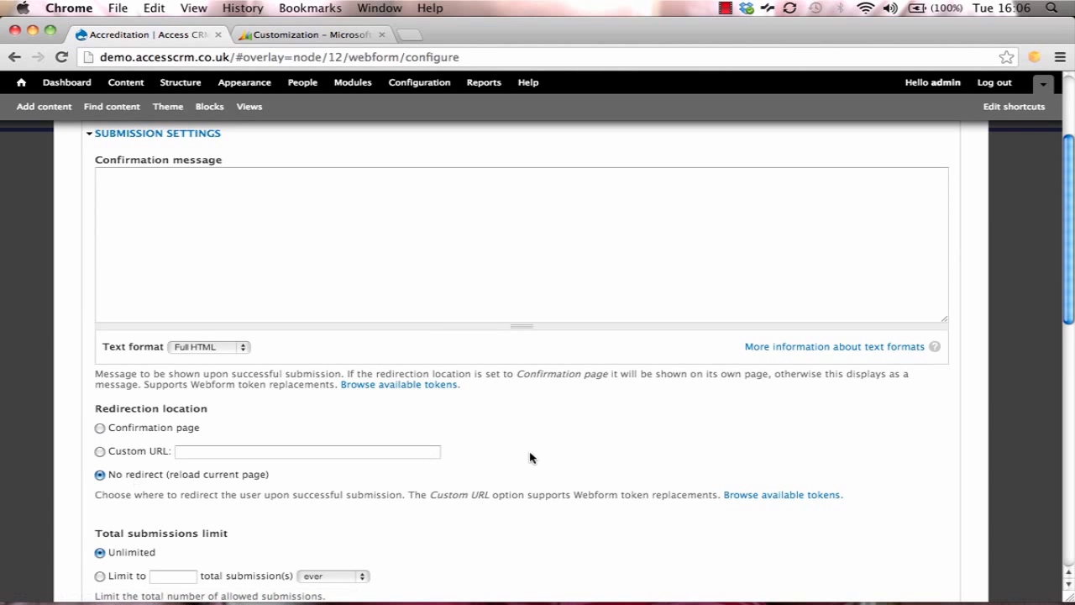
scroll(530, 456, "down", 4)
scroll(530, 456, "down", 5)
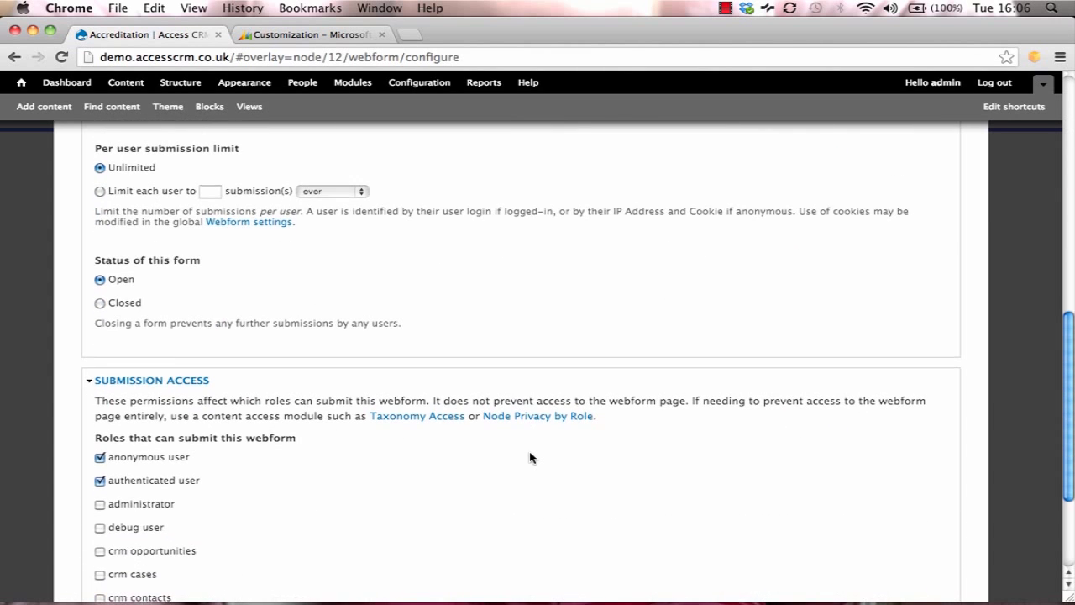
left_click(136, 538)
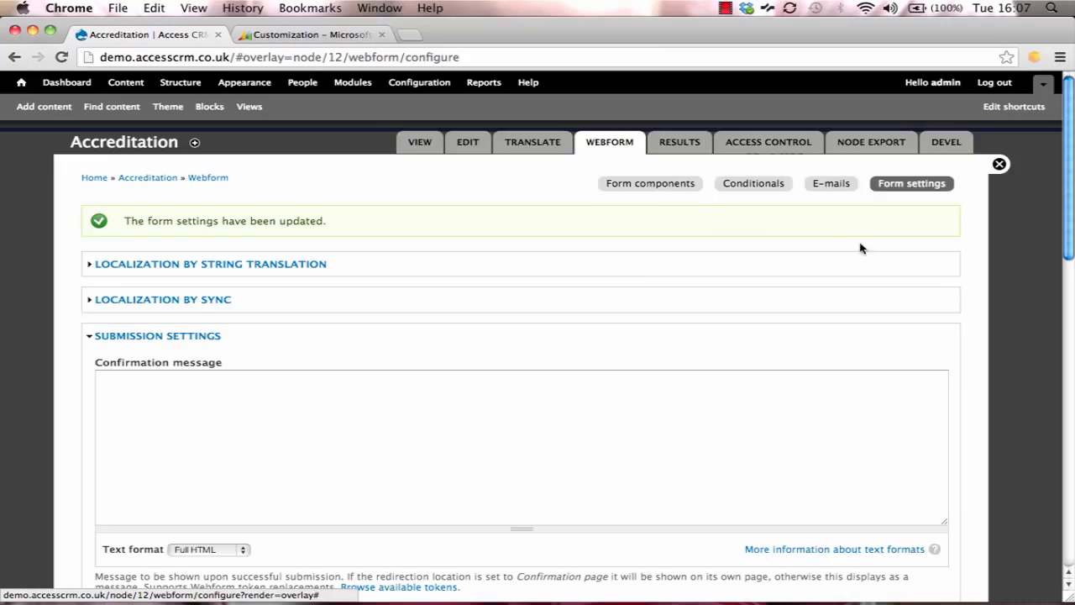
left_click(423, 145)
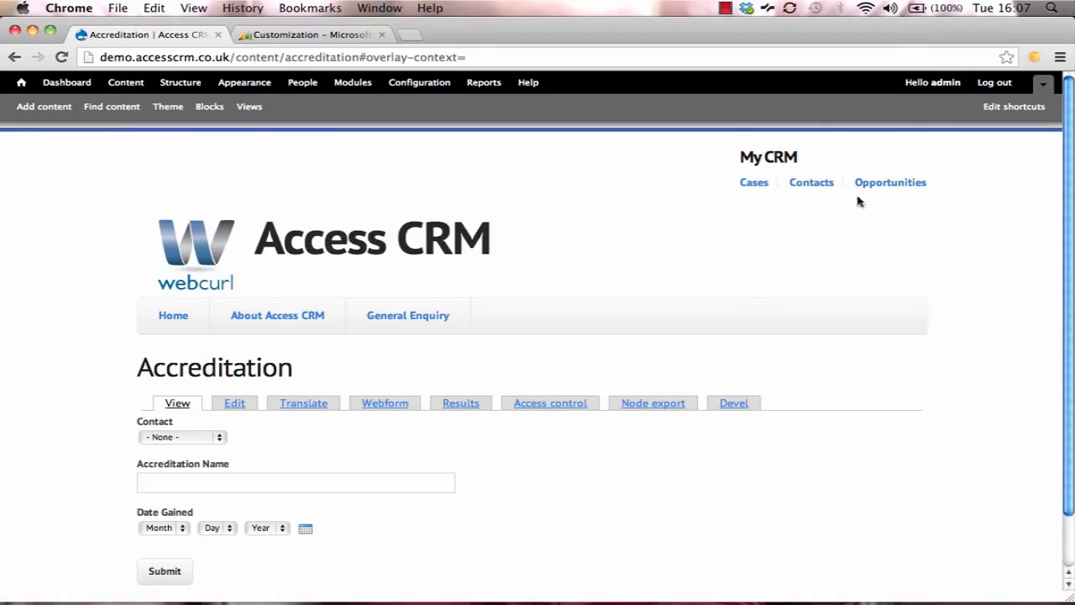
From the site's Contacts page, start a new view named Accreditations that shows Accreditation records
left_click(807, 191)
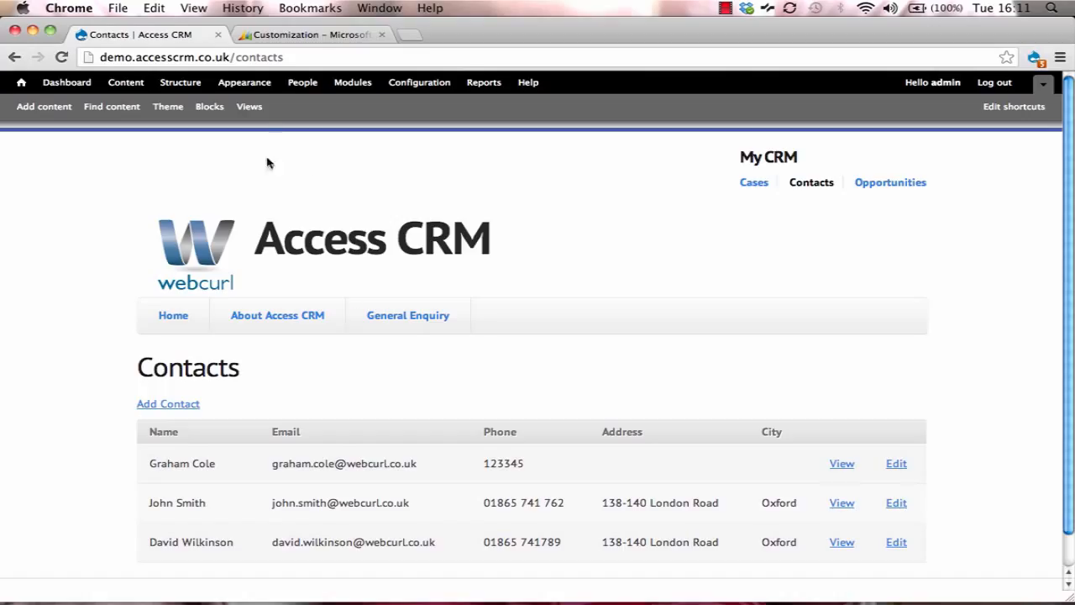
left_click(255, 110)
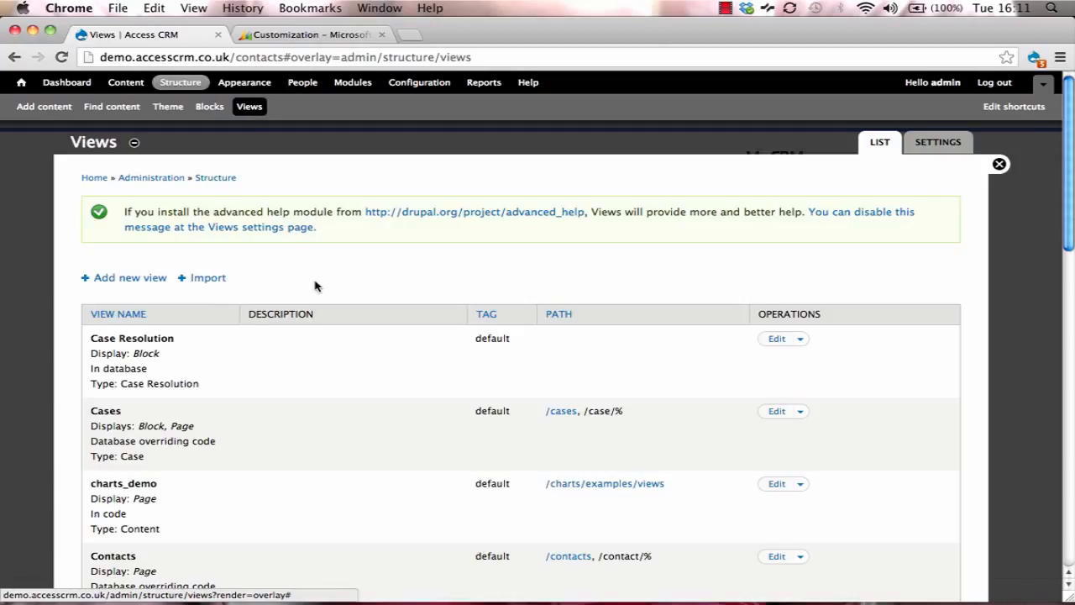
left_click(143, 278)
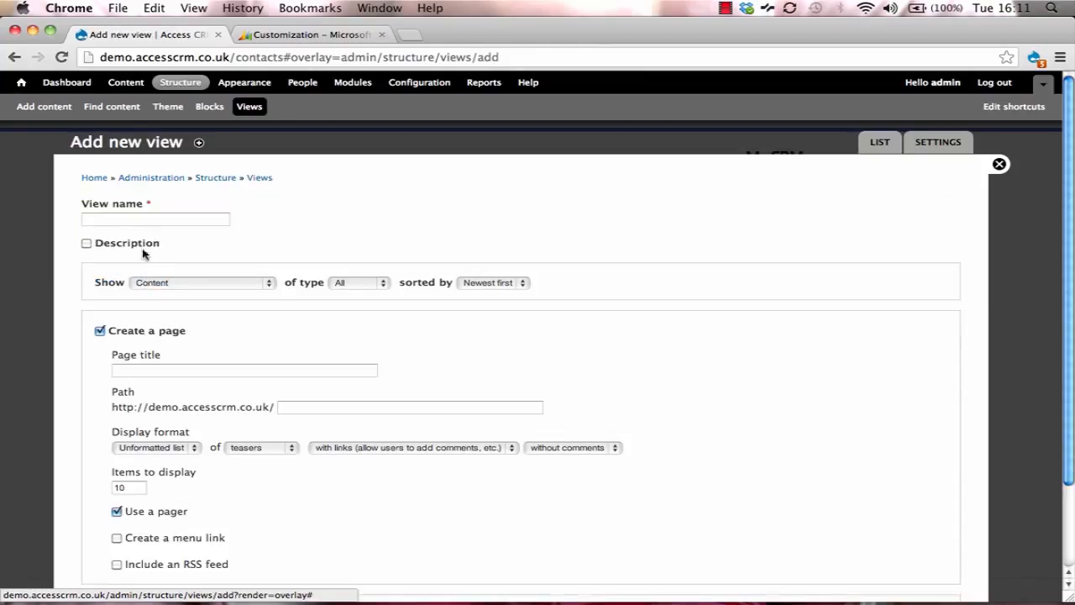
left_click(147, 220)
type("Accreditations")
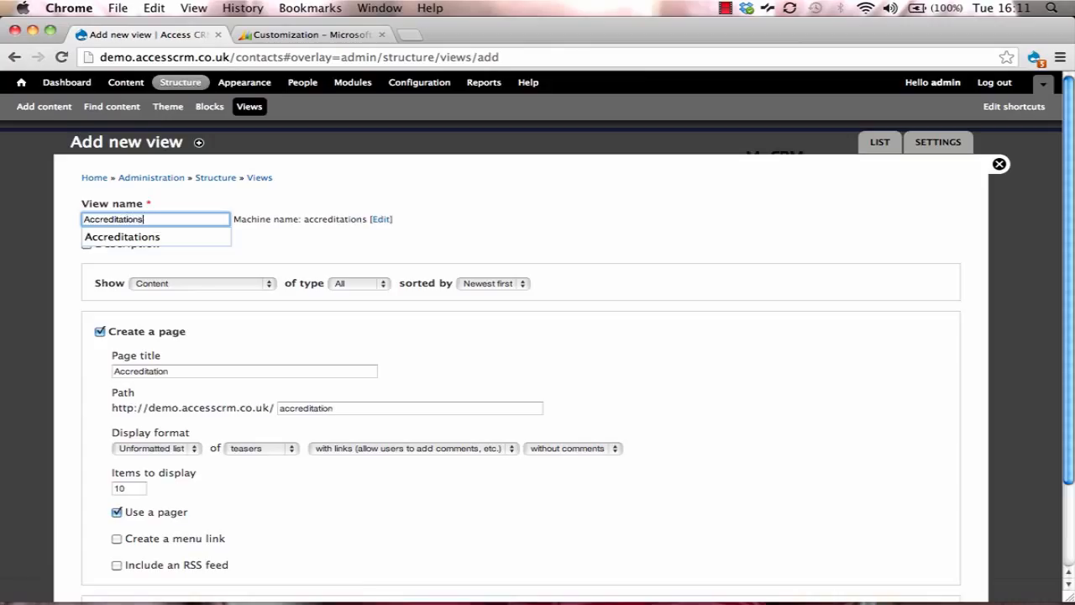
left_click(149, 241)
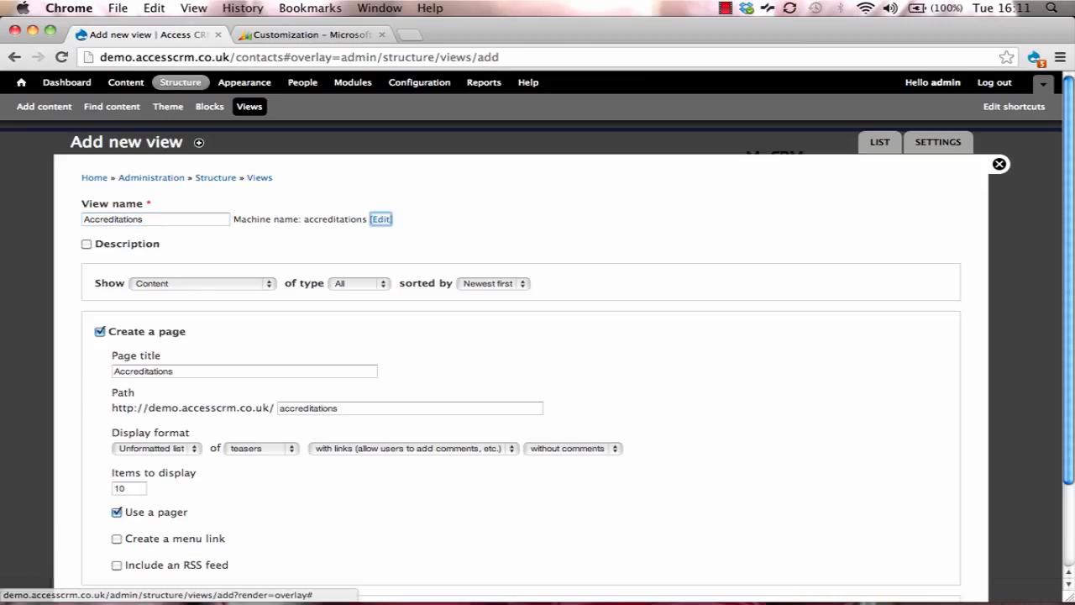
left_click(195, 284)
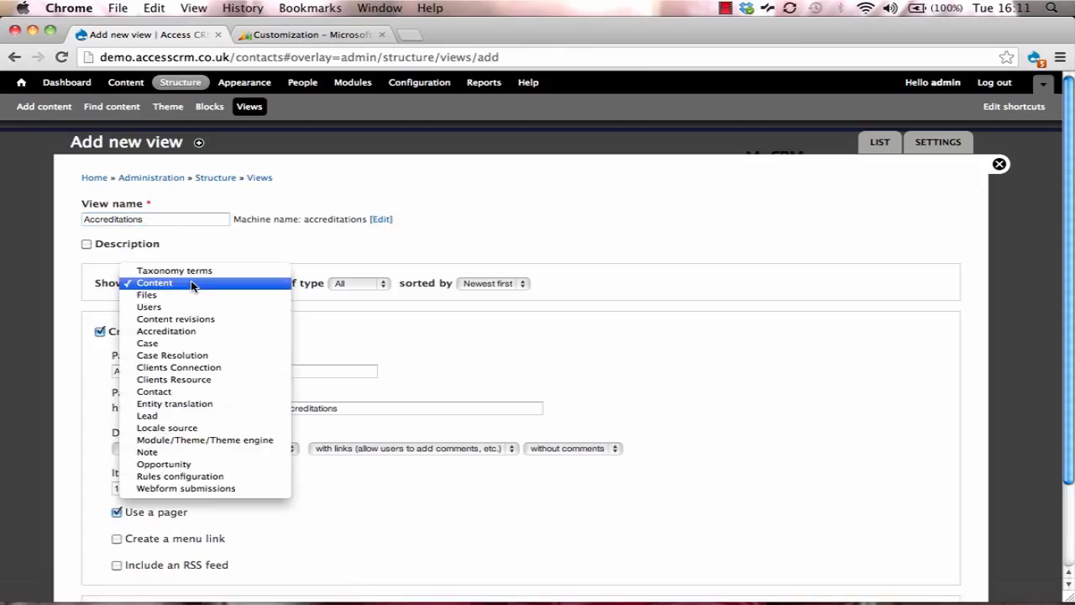
left_click(183, 331)
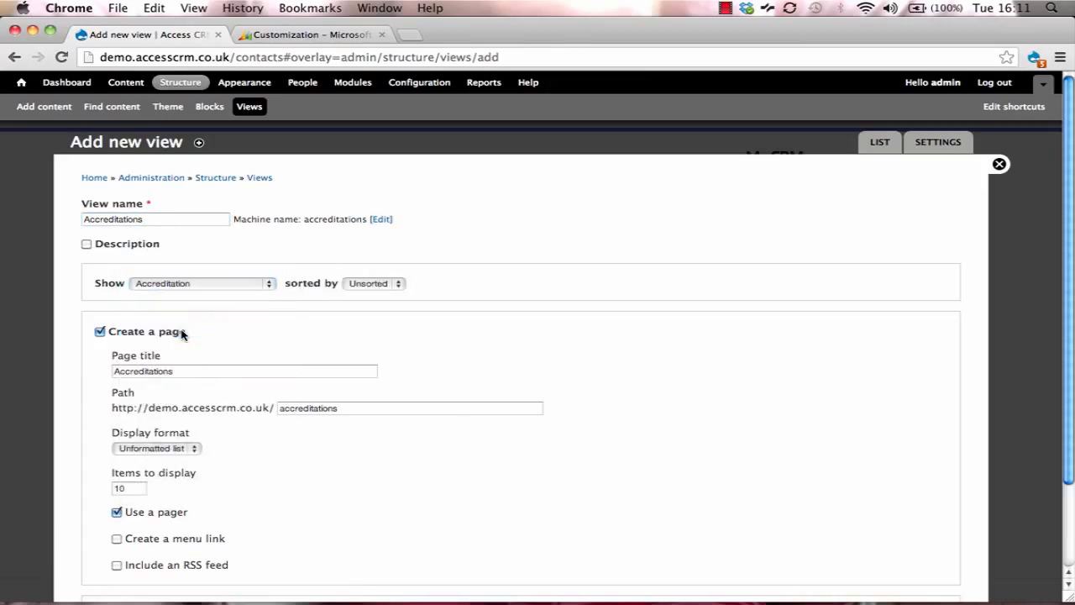
Give the Accreditations view a block with a pager instead of a page, and continue to editing the view
scroll(451, 302, "down", 2)
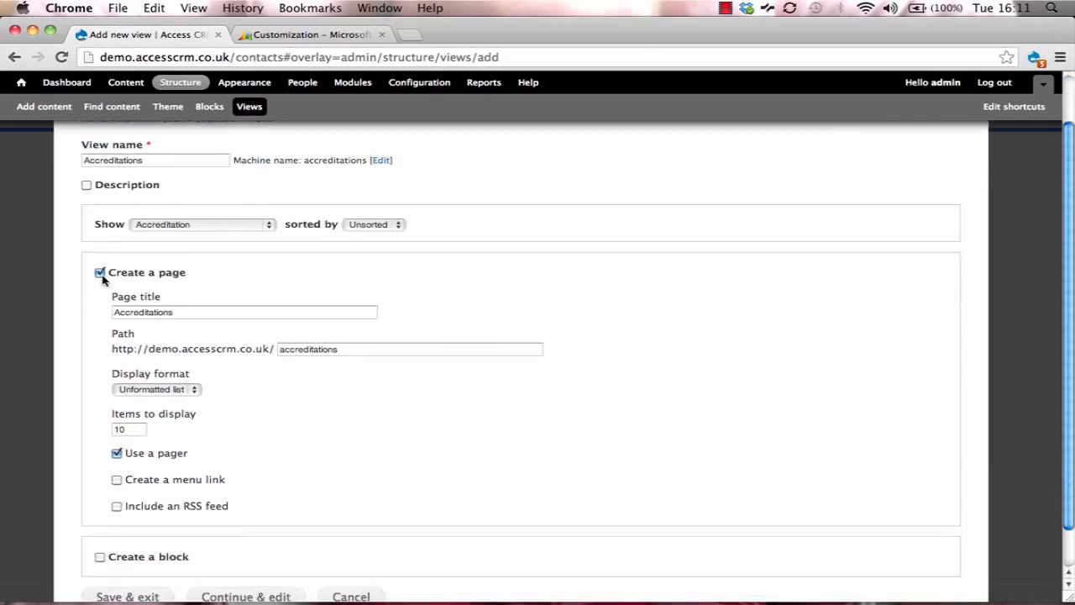
left_click(100, 273)
left_click(100, 382)
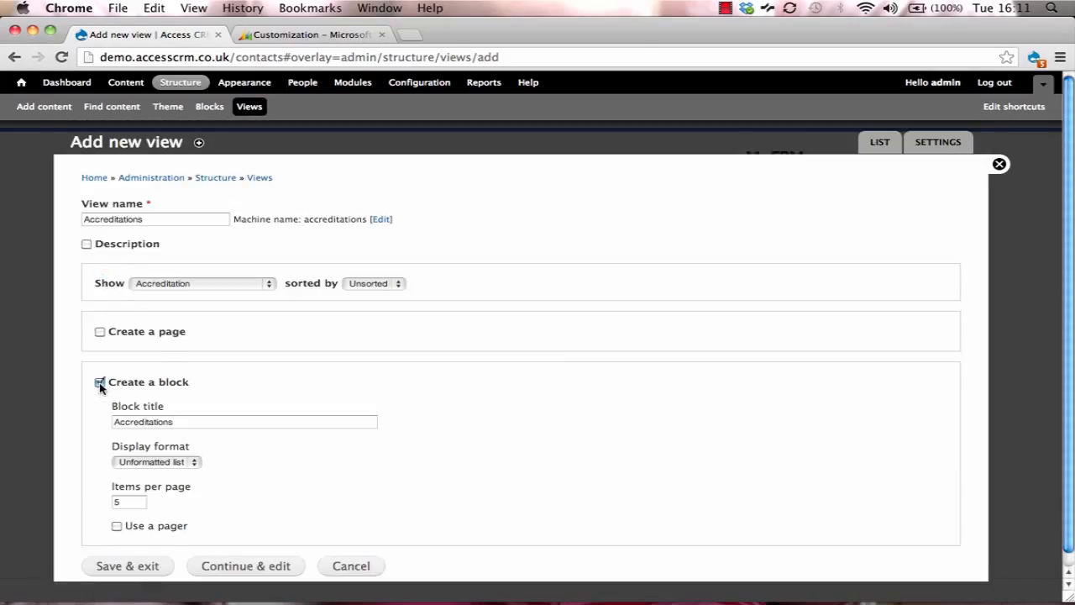
scroll(335, 377, "down", 1)
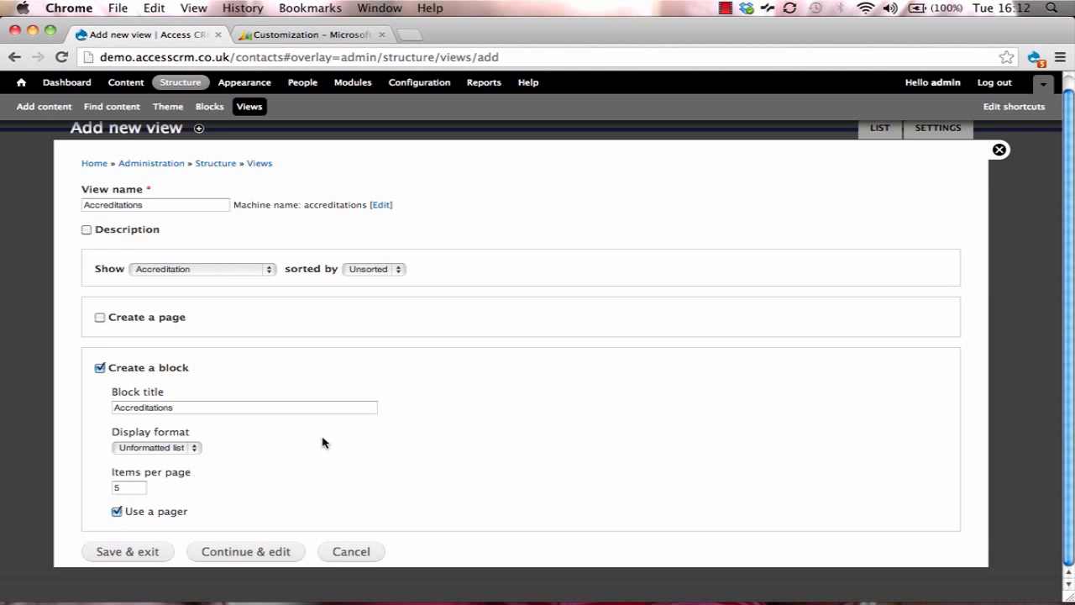
left_click(242, 553)
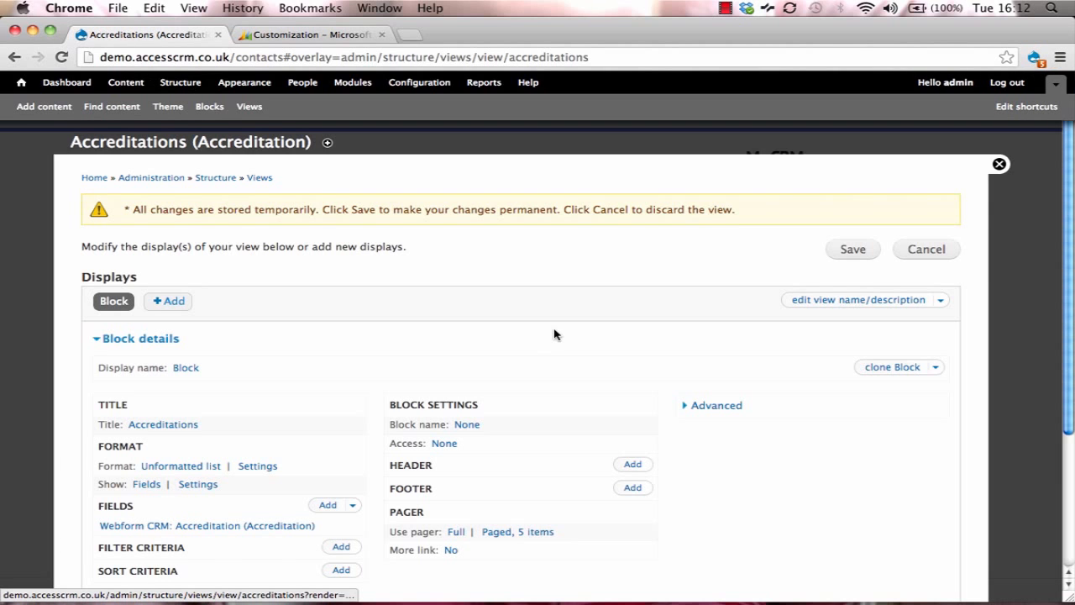
scroll(384, 291, "down", 3)
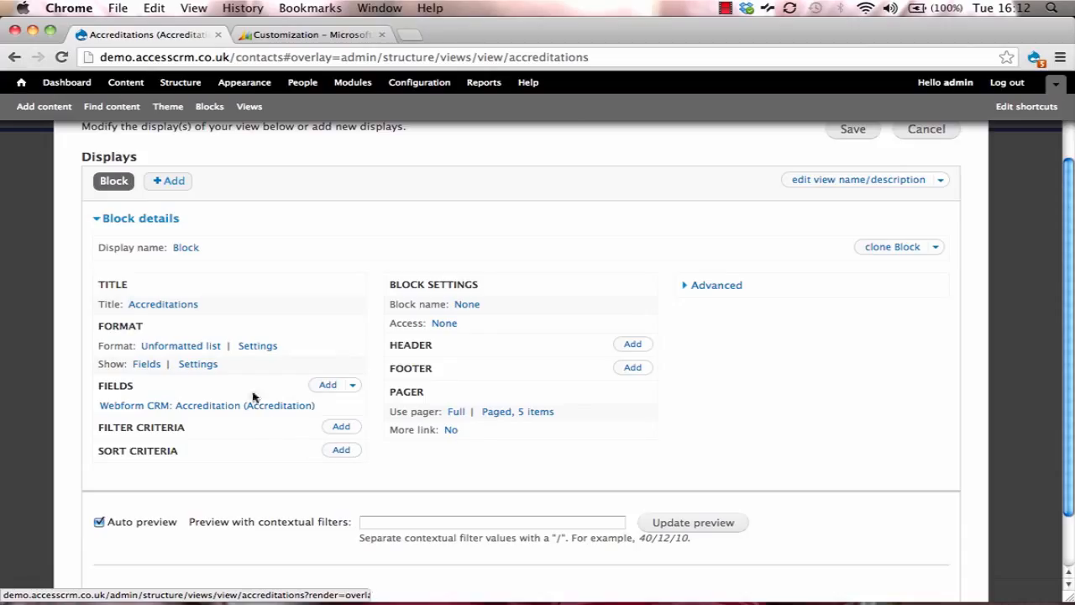
Change the Accreditations view's format to Table for all displays, keeping the default table style options
left_click(257, 348)
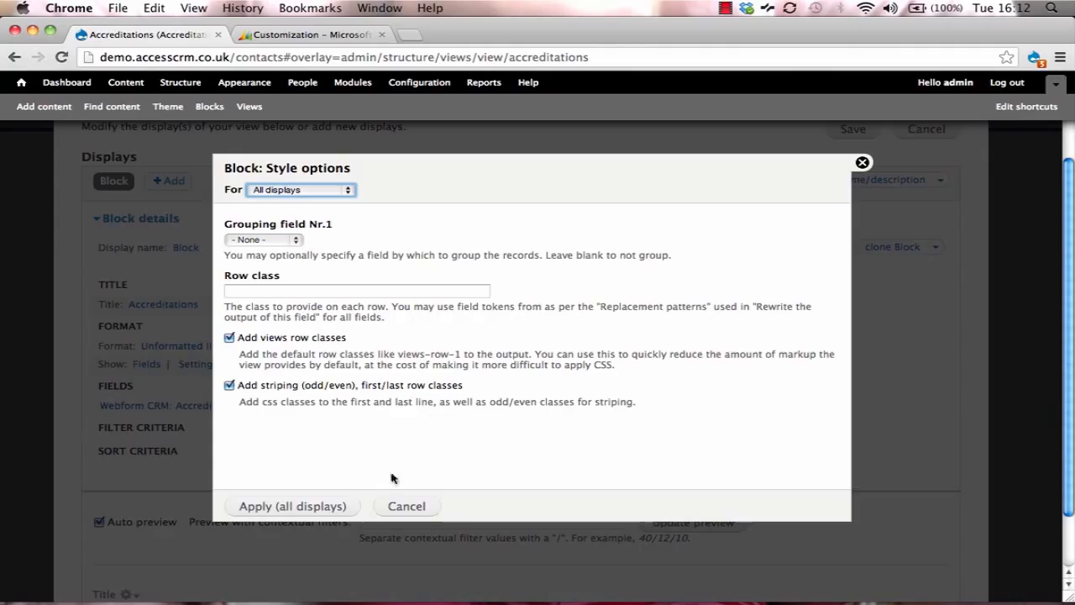
left_click(407, 506)
left_click(190, 345)
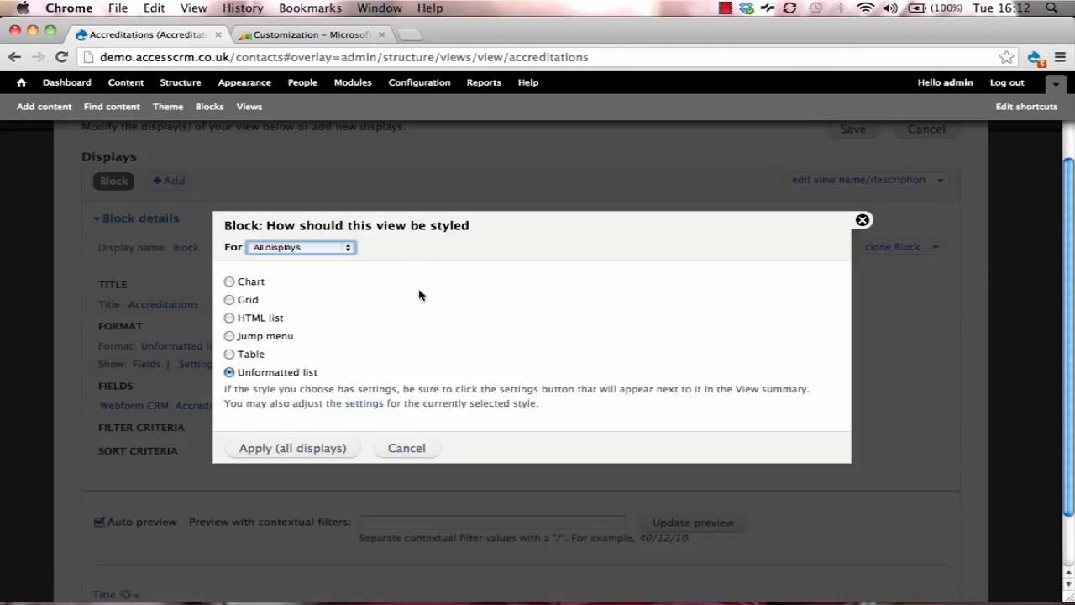
left_click(230, 354)
left_click(290, 448)
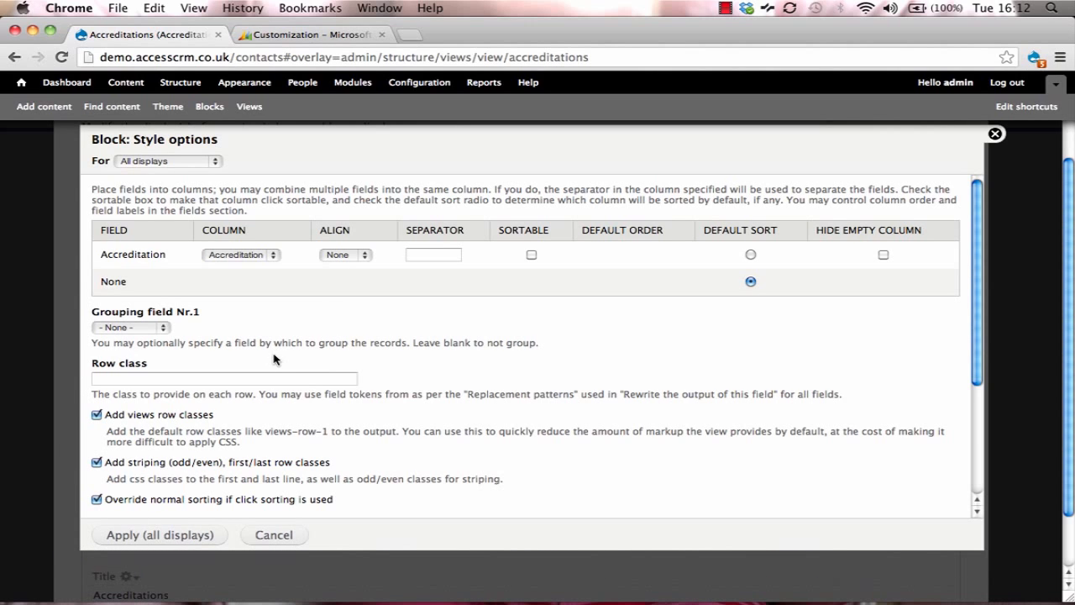
left_click(156, 535)
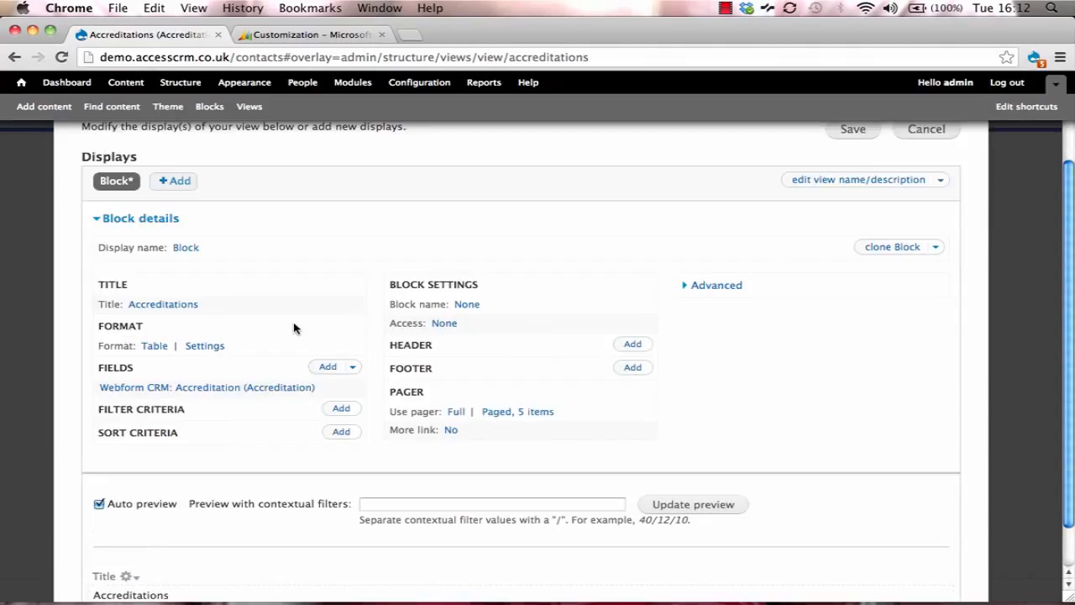
Replace the view's Accreditation field with the Webform CRM fields Accreditation Name and Date Gained, keeping their default settings
left_click(250, 387)
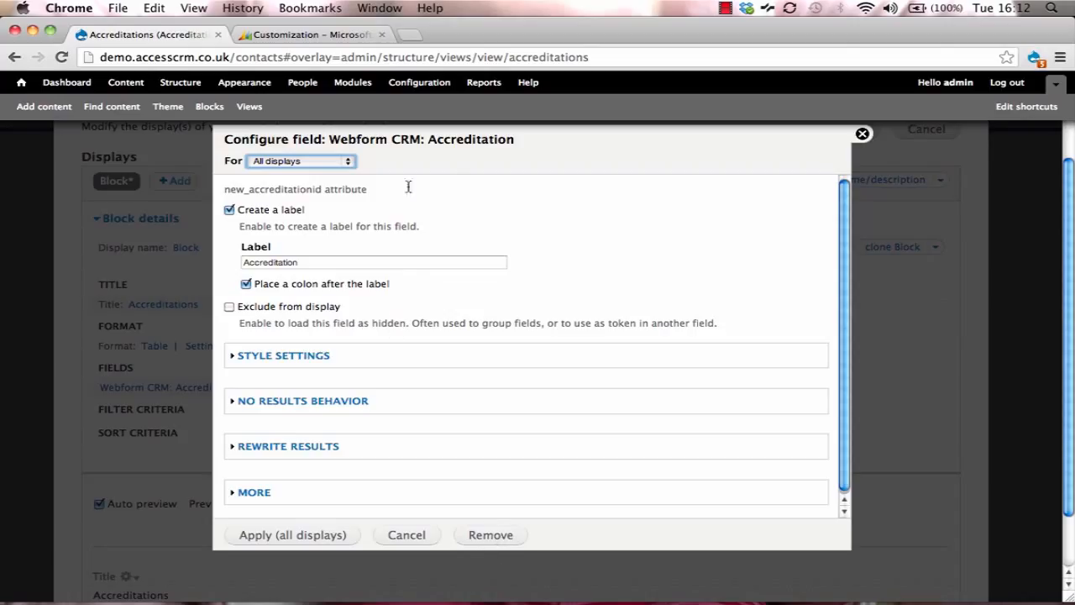
left_click(480, 534)
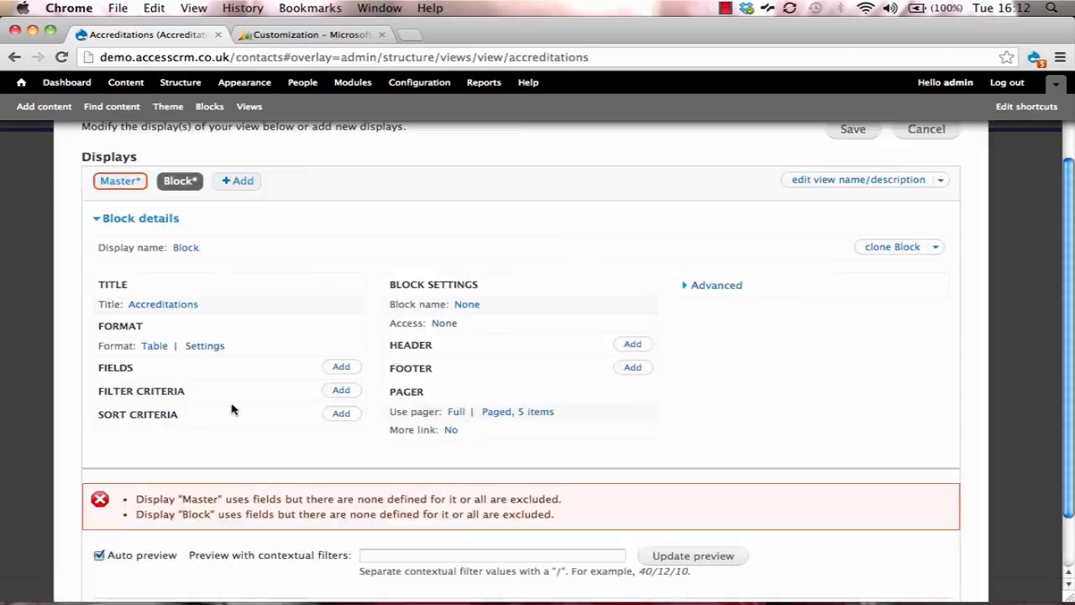
left_click(341, 368)
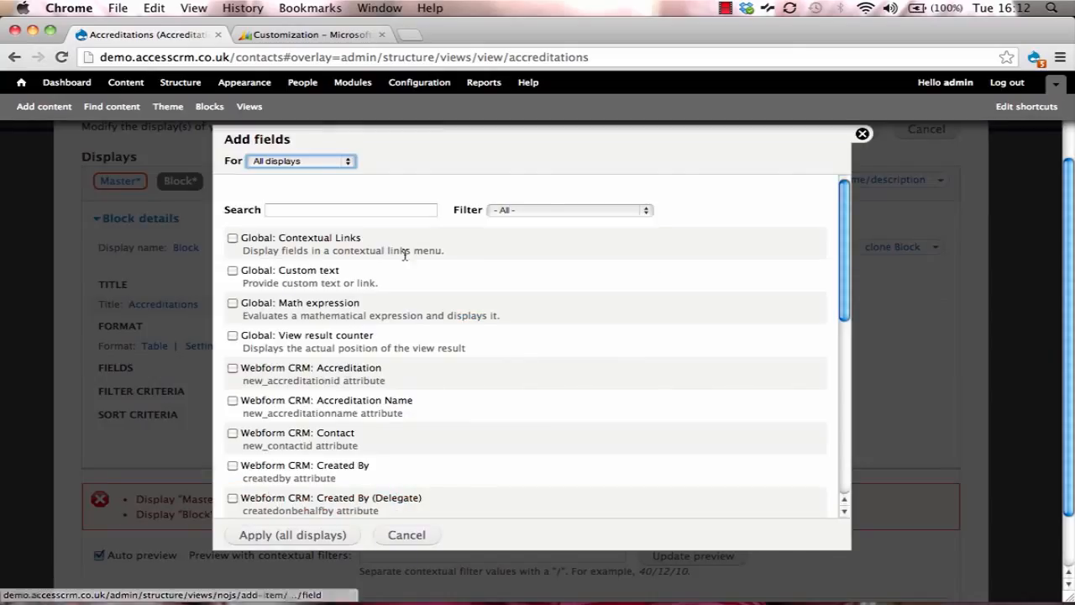
left_click(525, 209)
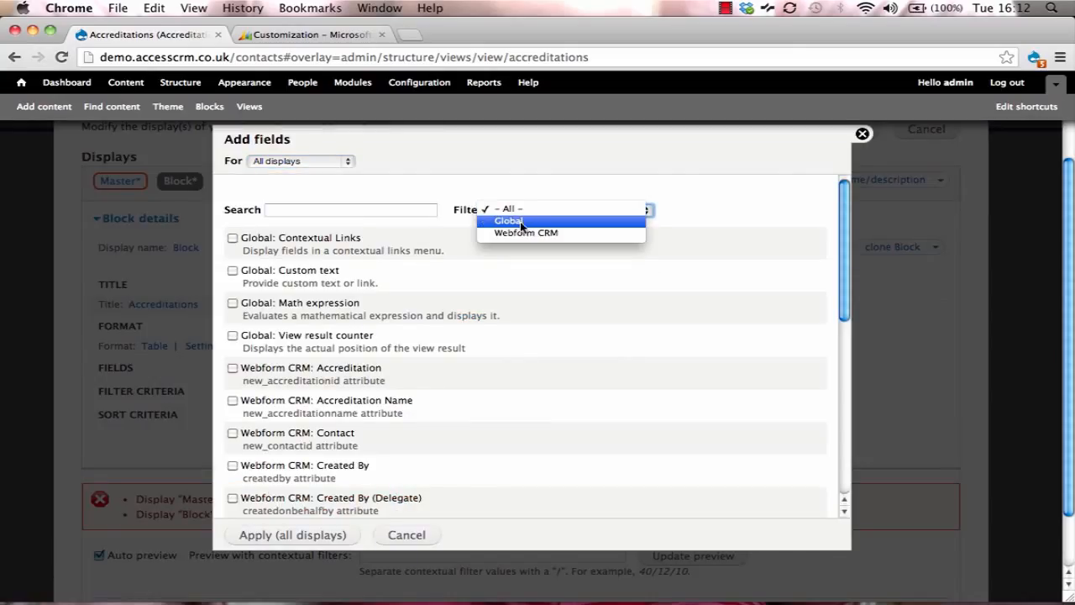
left_click(519, 233)
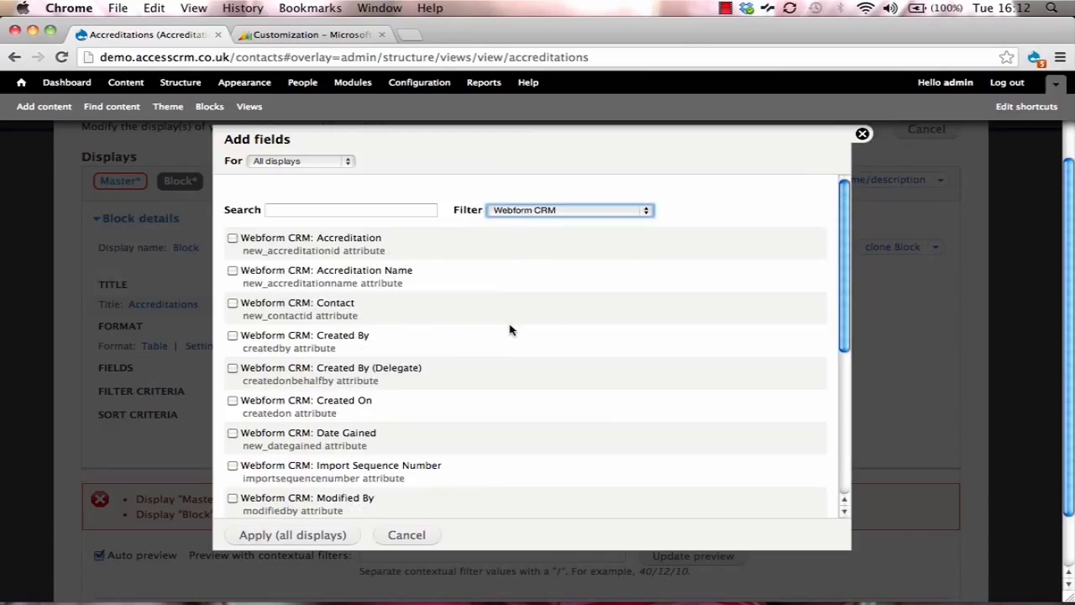
left_click(233, 270)
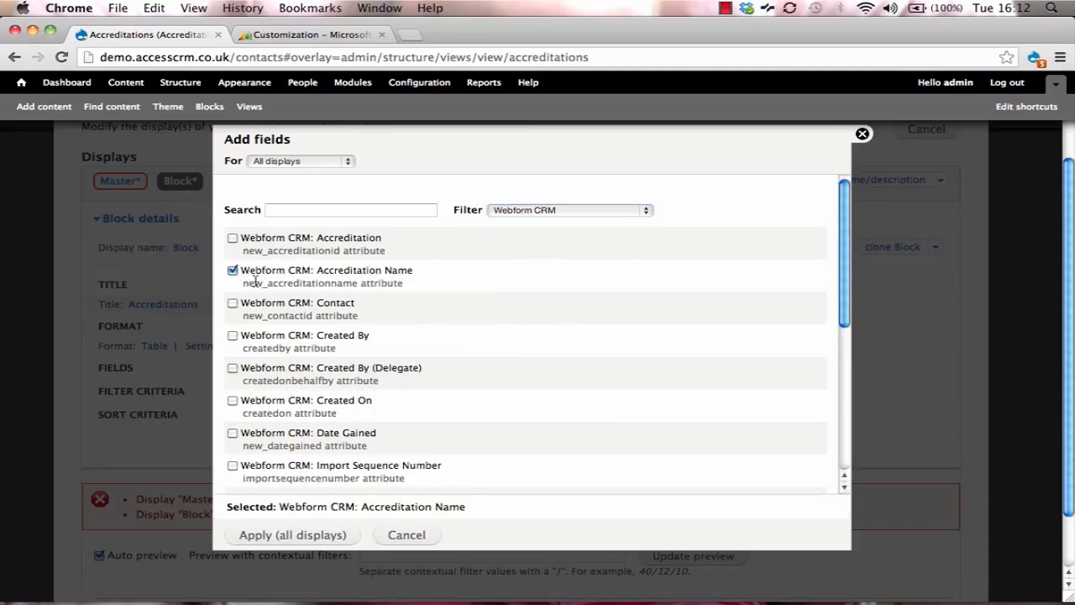
left_click(233, 434)
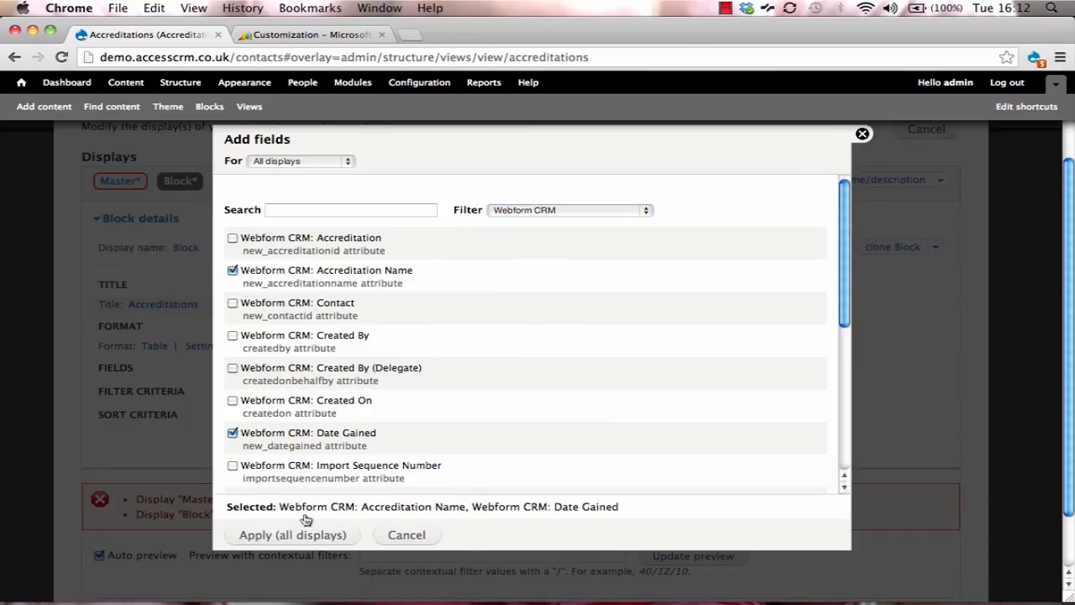
left_click(283, 538)
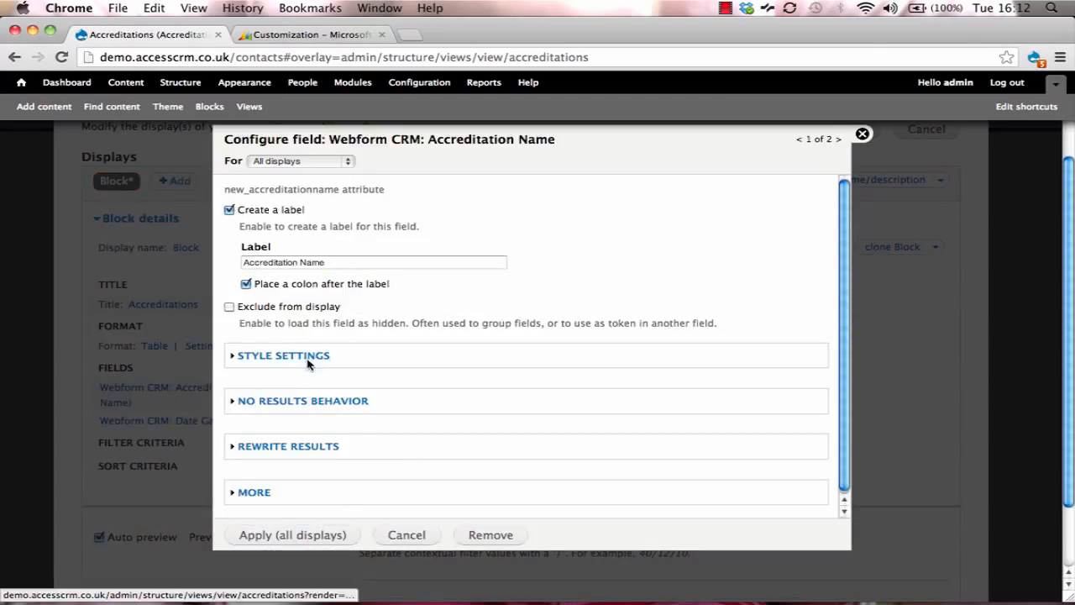
left_click(312, 539)
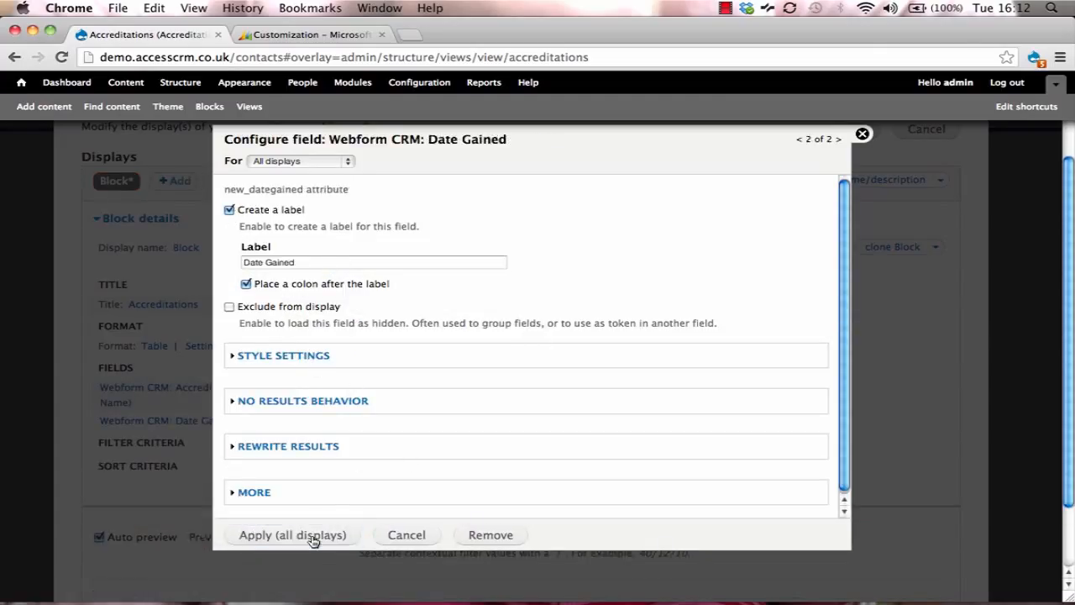
left_click(312, 536)
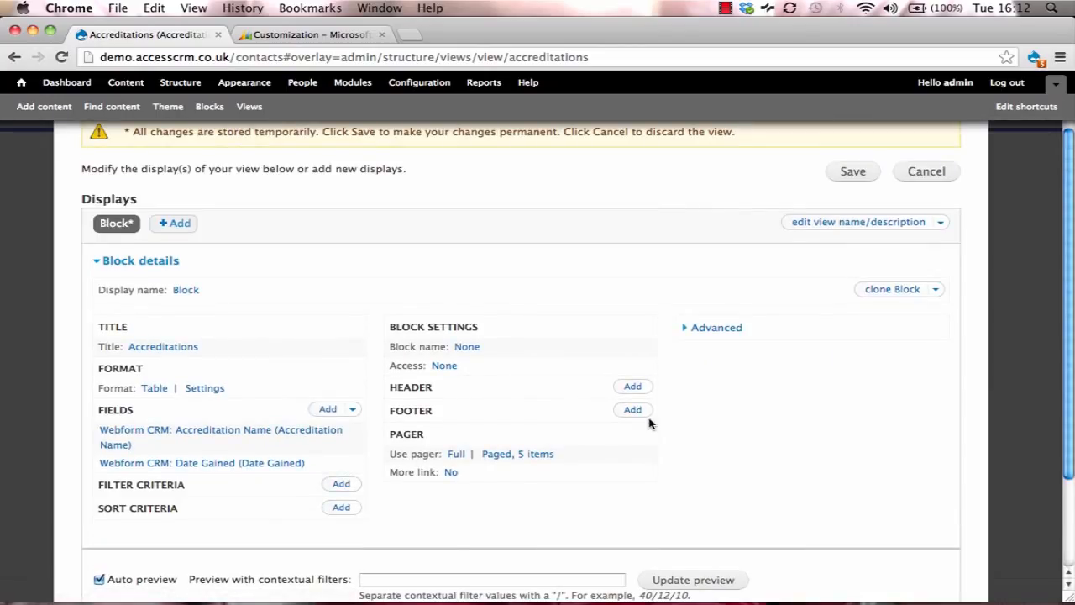
Add a Global: Text area as the view's no results behavior with the text "Please add an accreditation"
left_click(713, 326)
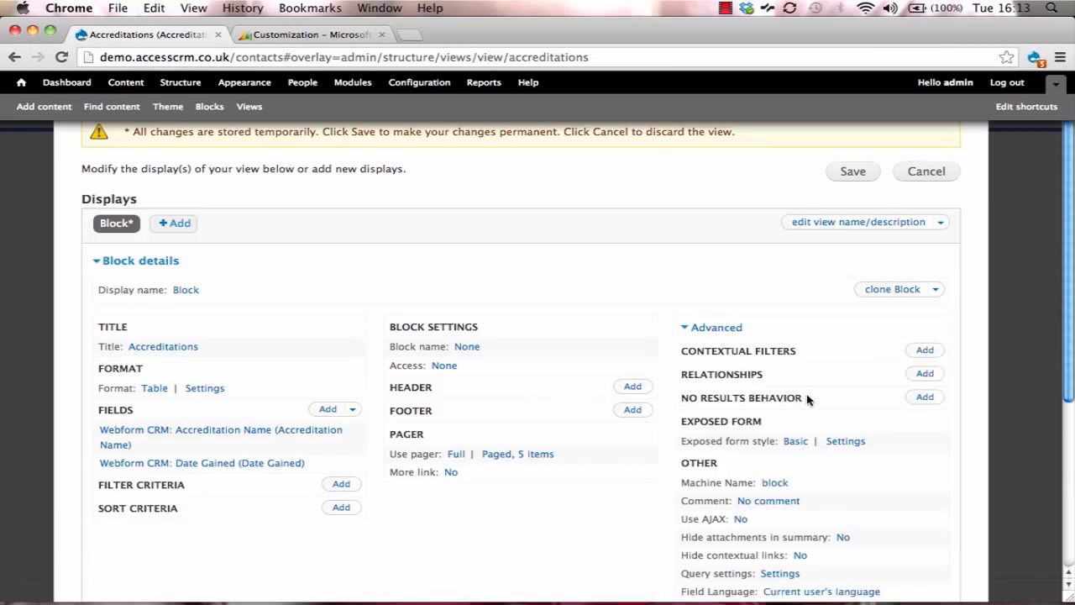
left_click(919, 398)
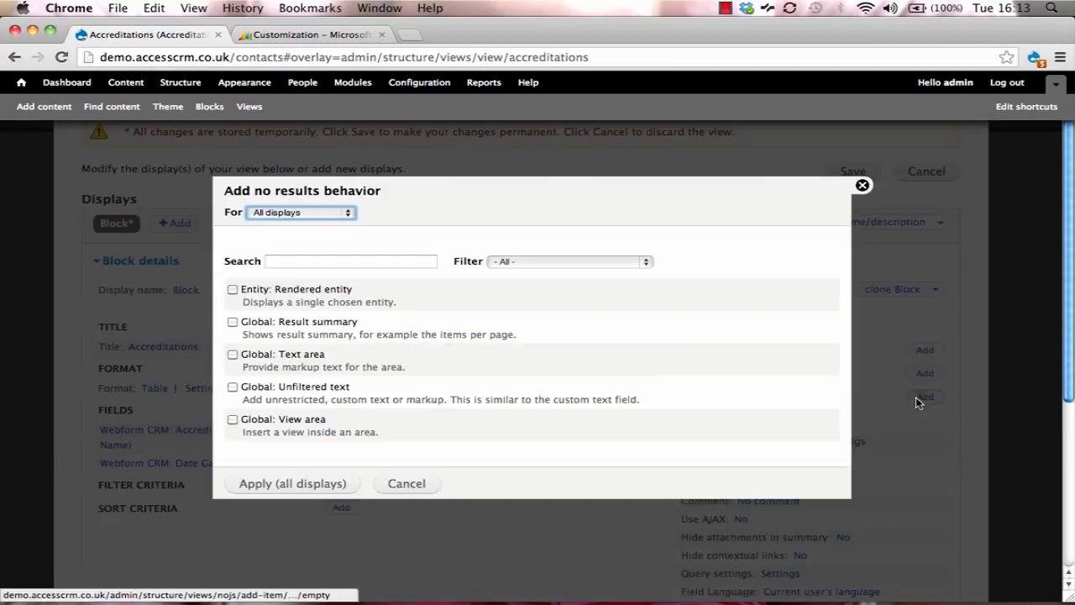
left_click(233, 353)
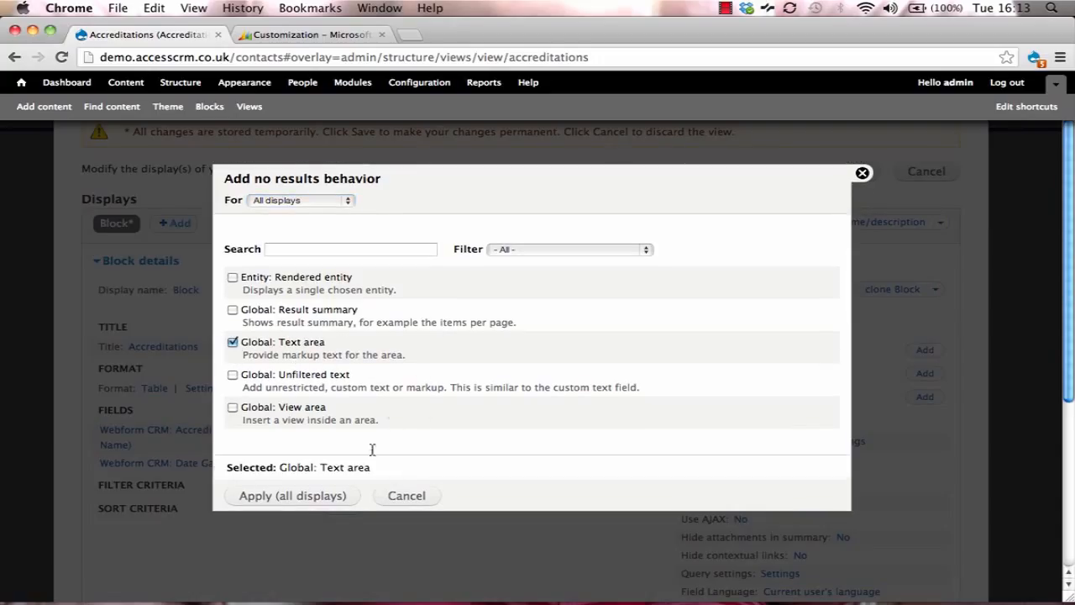
left_click(336, 495)
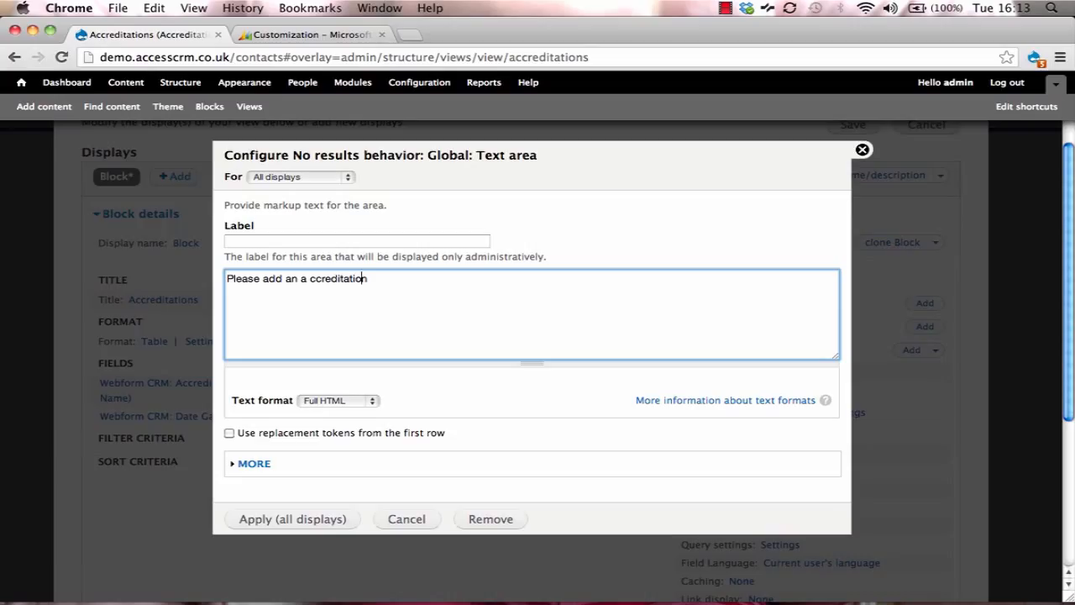
key("Left")
key("BackSpace")
left_click(303, 524)
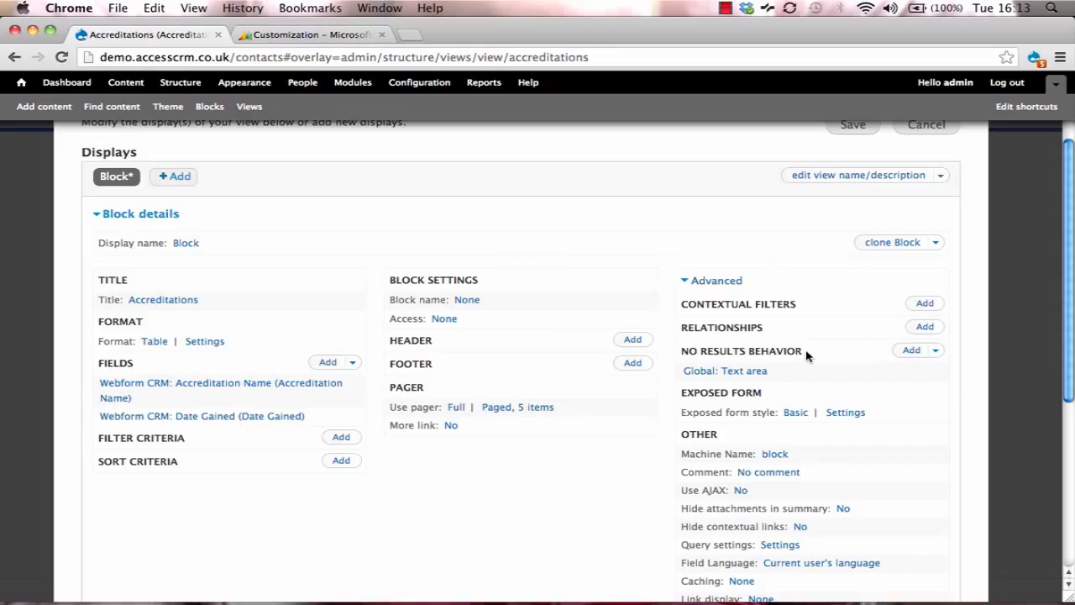
Add a contextual filter on Webform CRM: Contact whose default value is the raw value from URL, path component 2
left_click(925, 303)
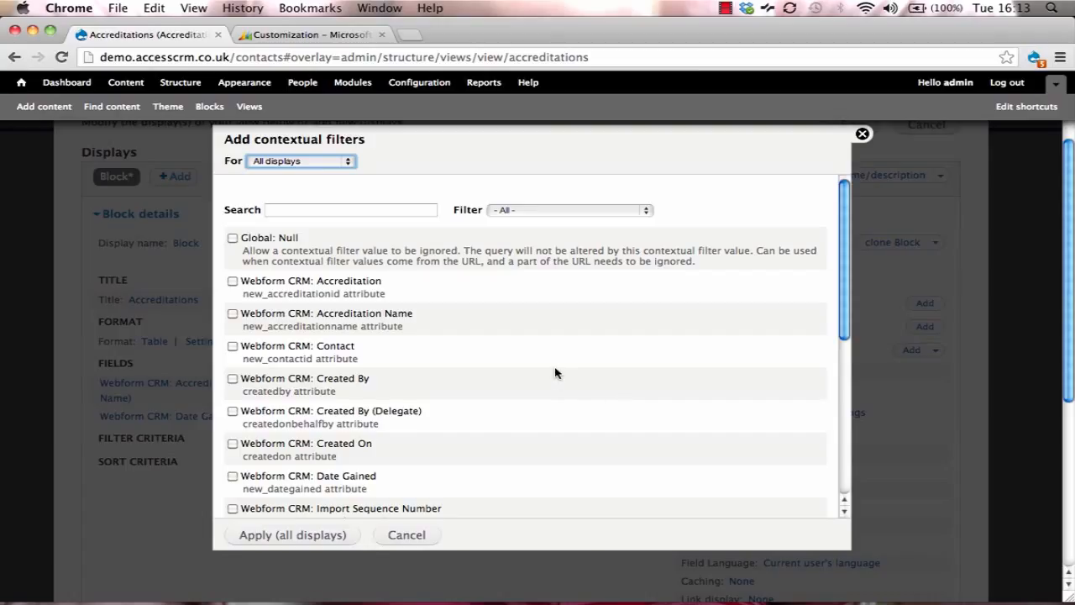
left_click(233, 347)
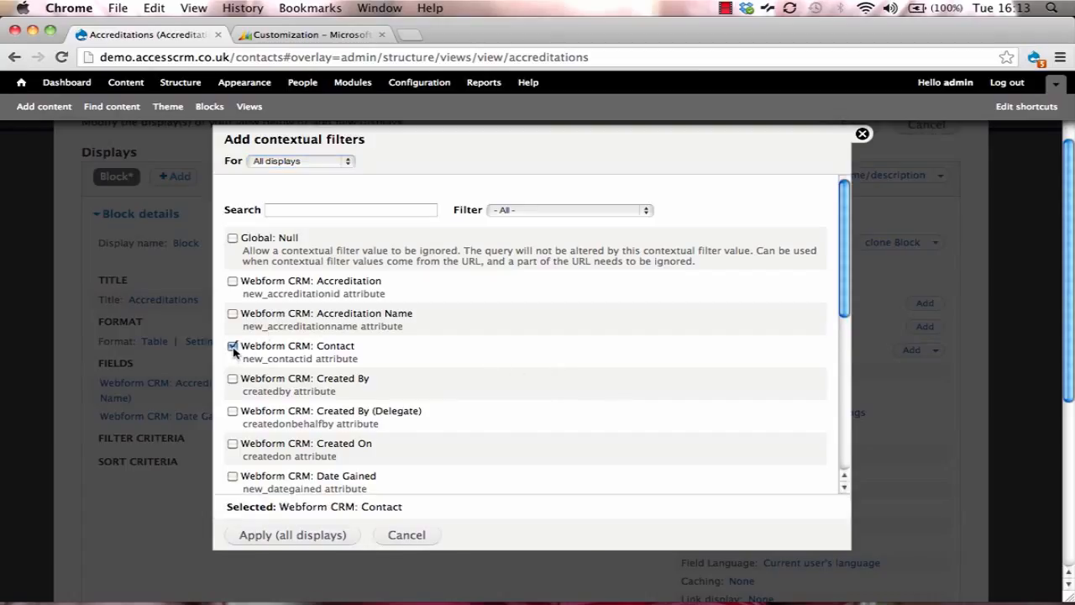
left_click(326, 536)
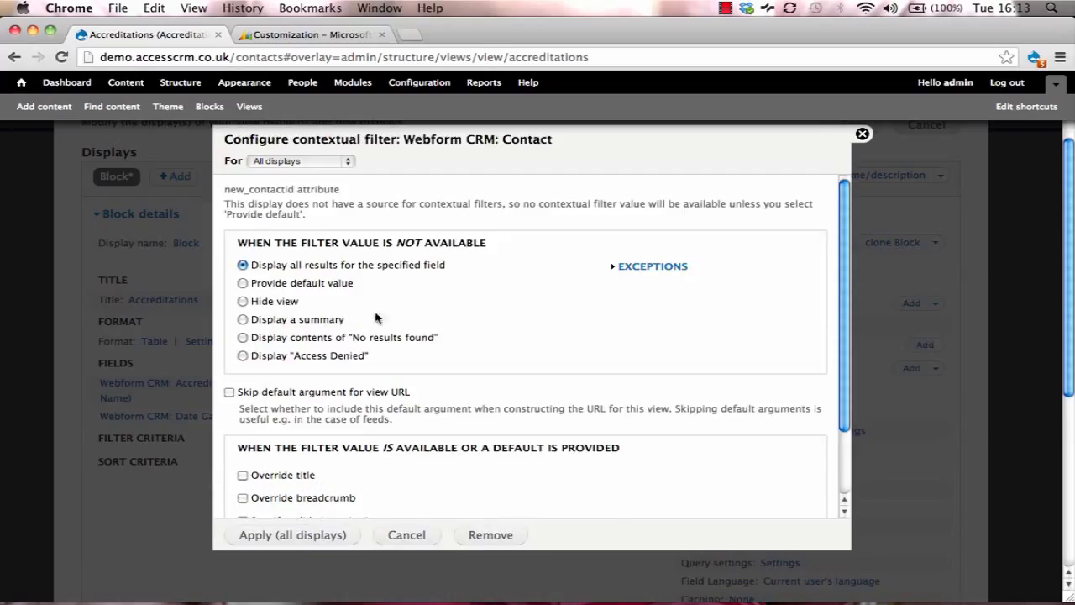
left_click(242, 284)
left_click(363, 323)
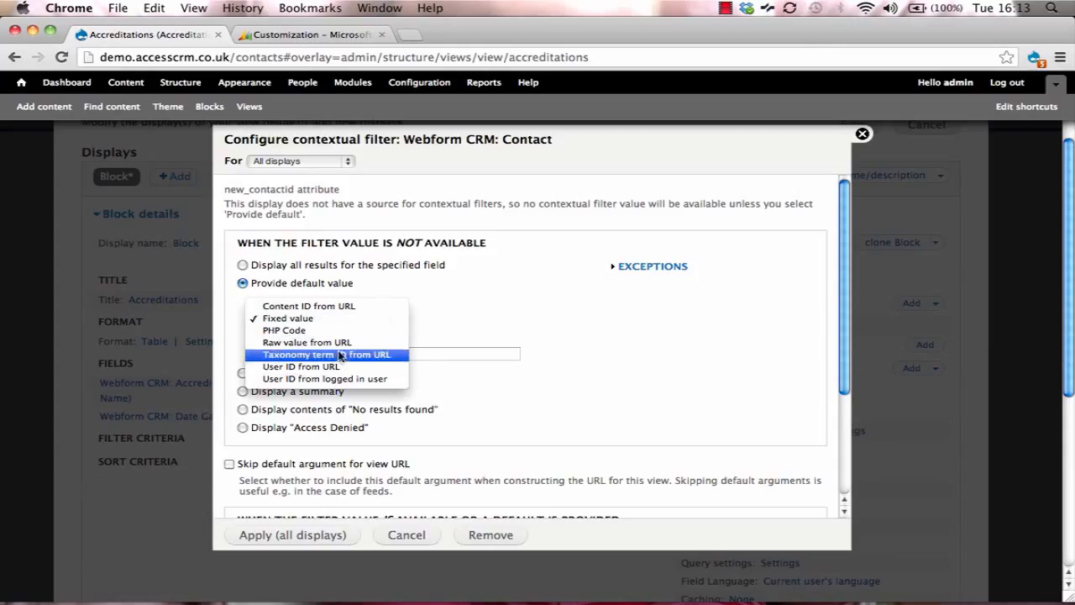
left_click(346, 343)
left_click(272, 356)
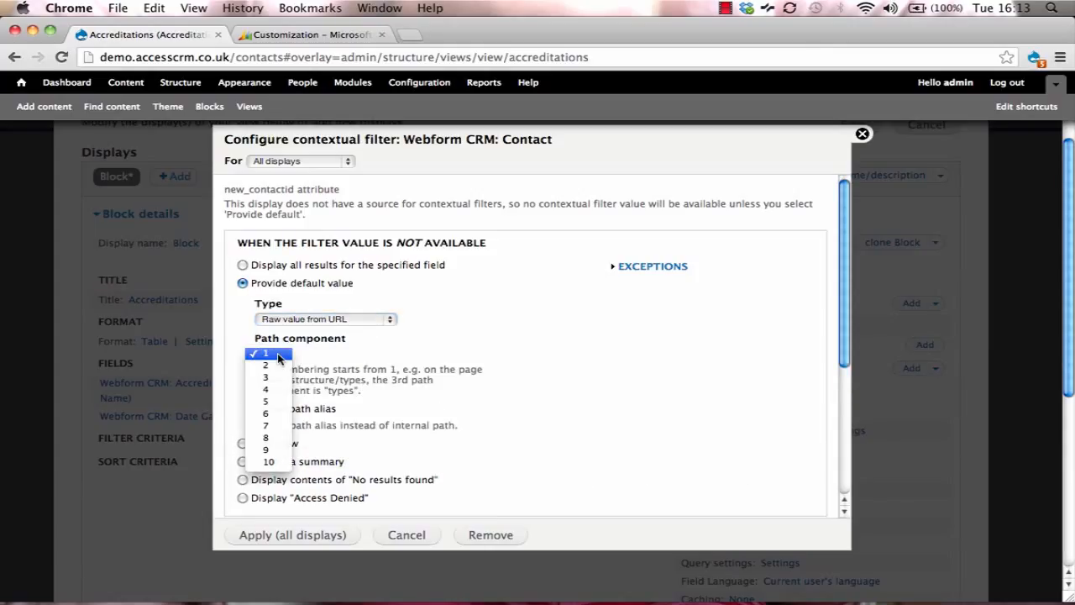
left_click(277, 367)
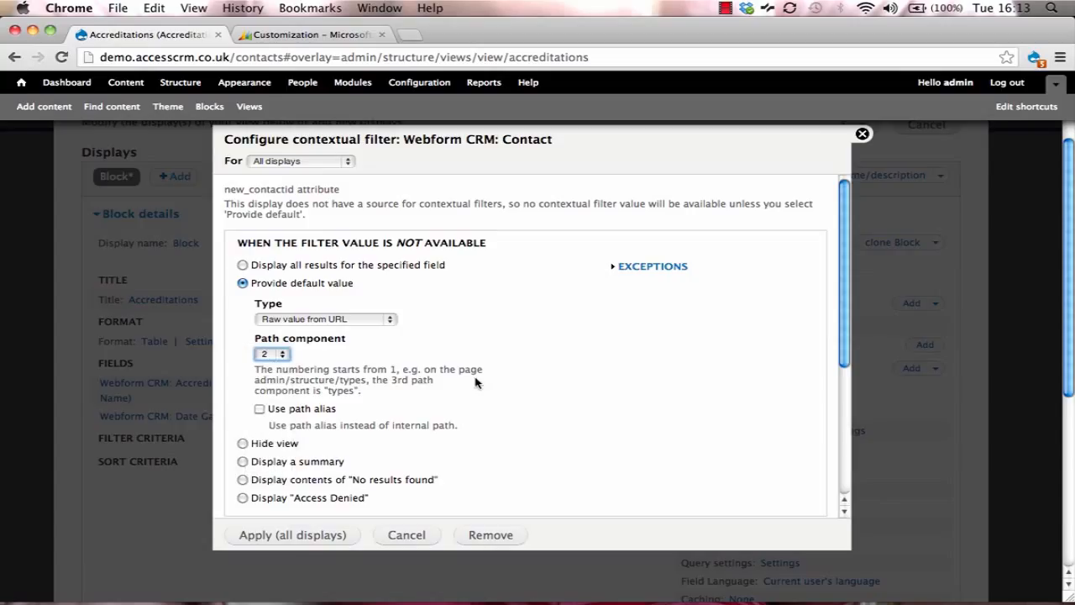
left_click(286, 536)
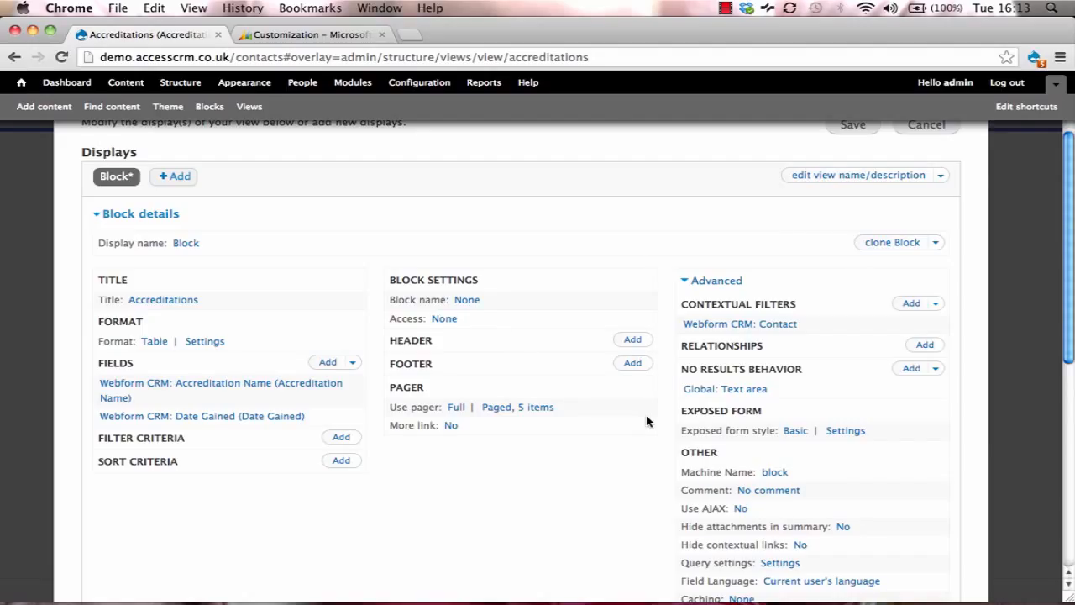
Save the Accreditations view, close the view editor and view the details of the last contact in the Contacts list
scroll(646, 420, "up", 3)
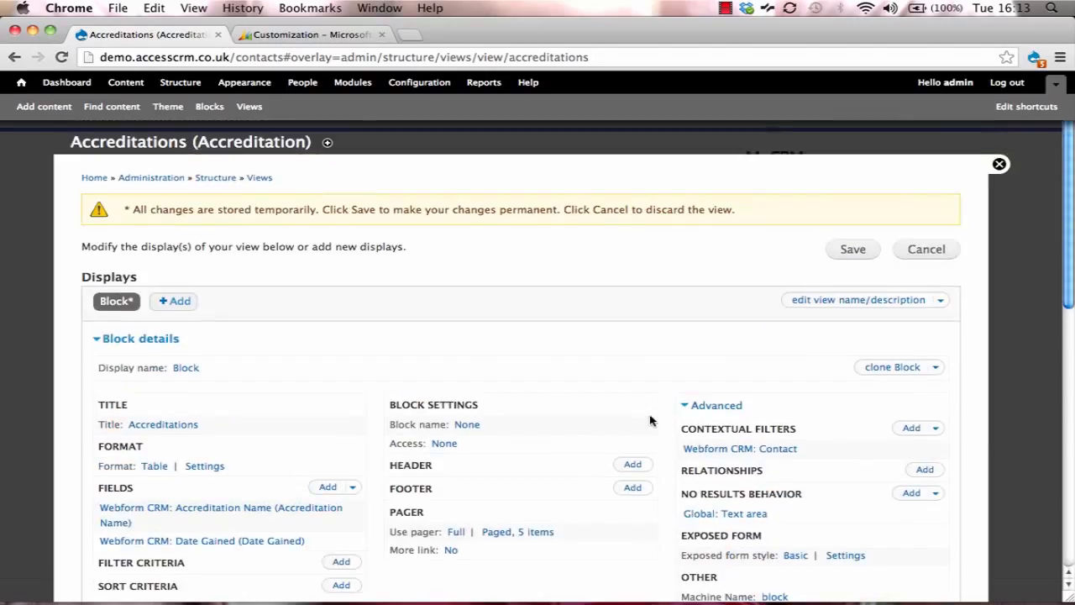
left_click(854, 250)
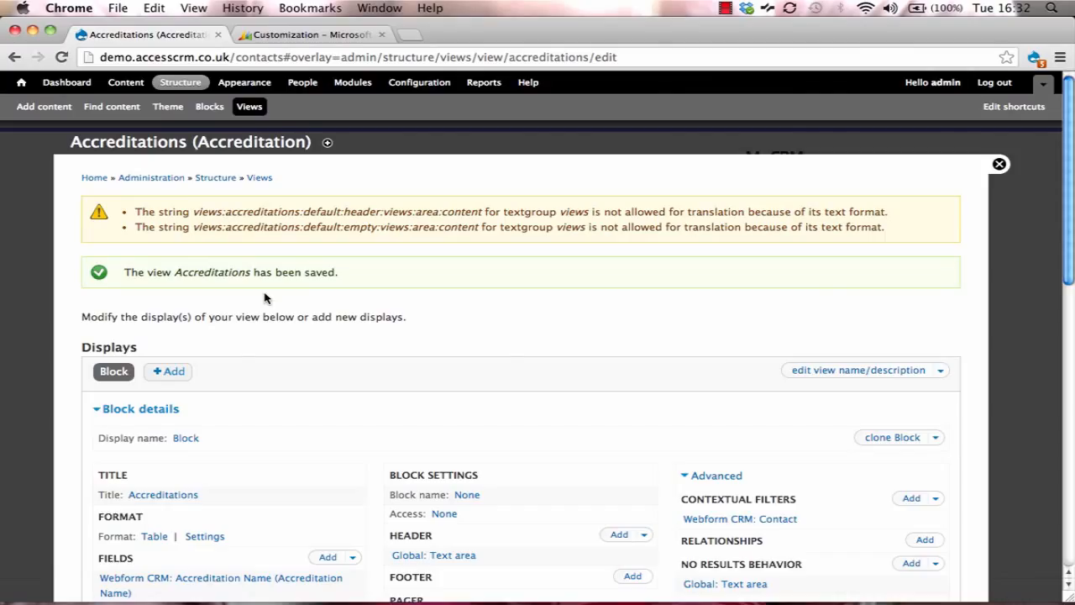
left_click(1000, 164)
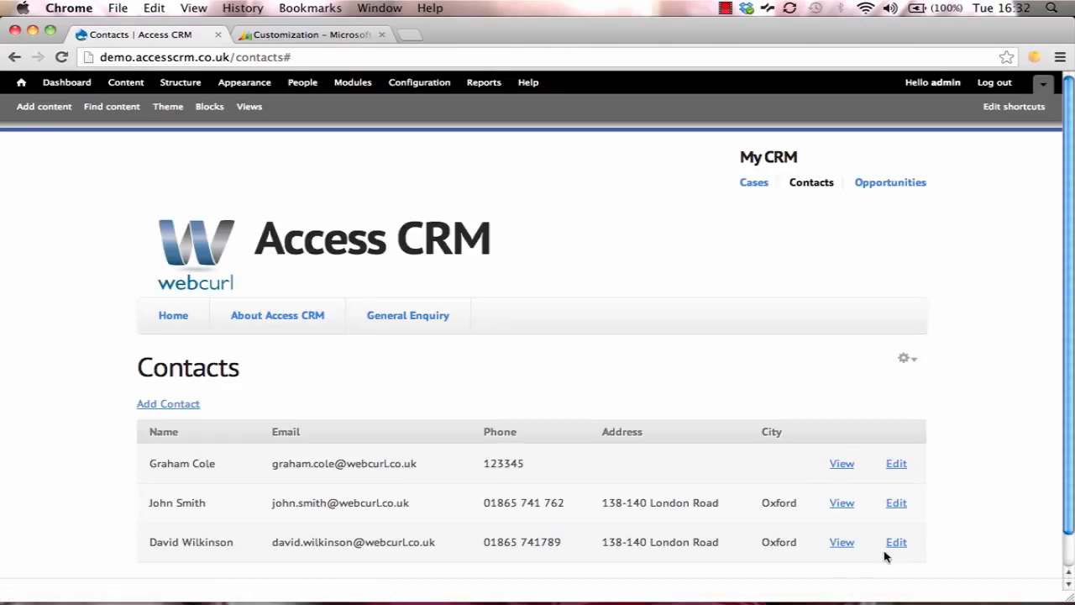
left_click(839, 544)
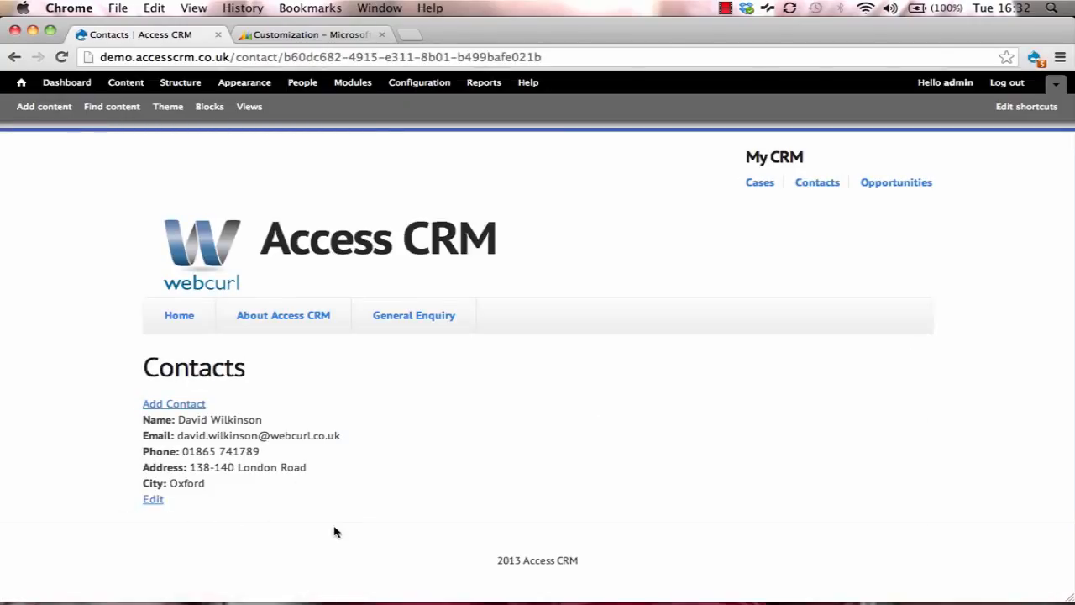
Configure the View: Accreditations block with the title "Accreditations" and the Content region of the Access CRM (Skeleton) default theme
left_click(210, 107)
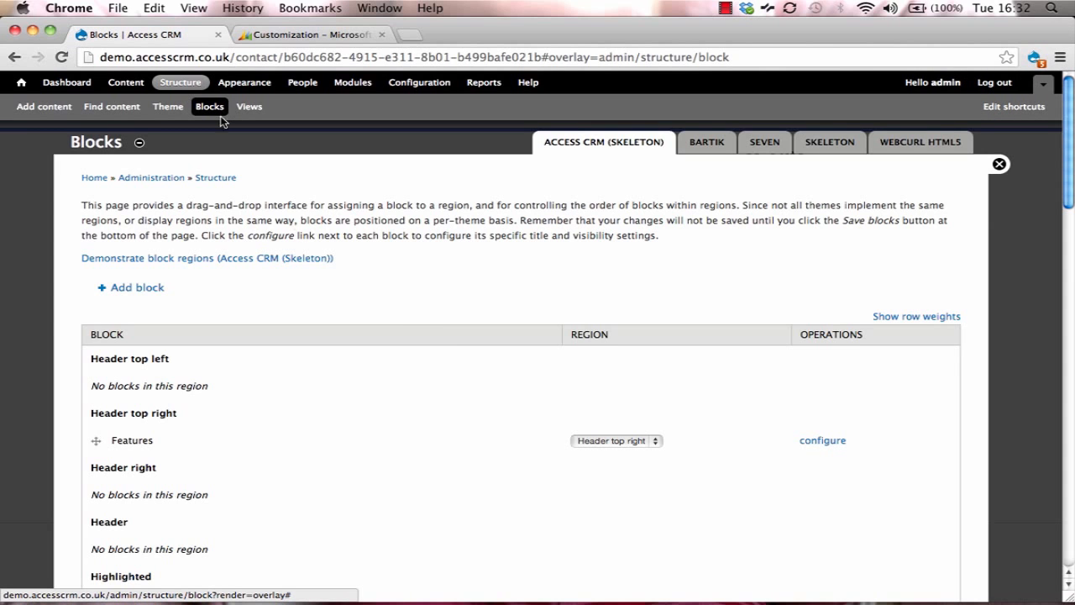
scroll(447, 324, "down", 15)
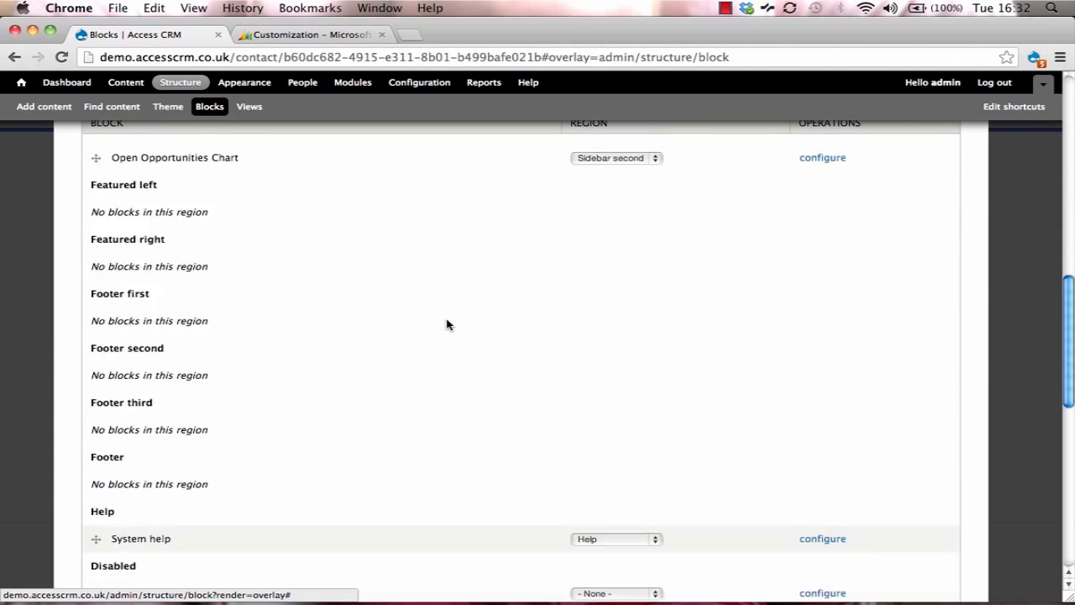
scroll(447, 324, "down", 6)
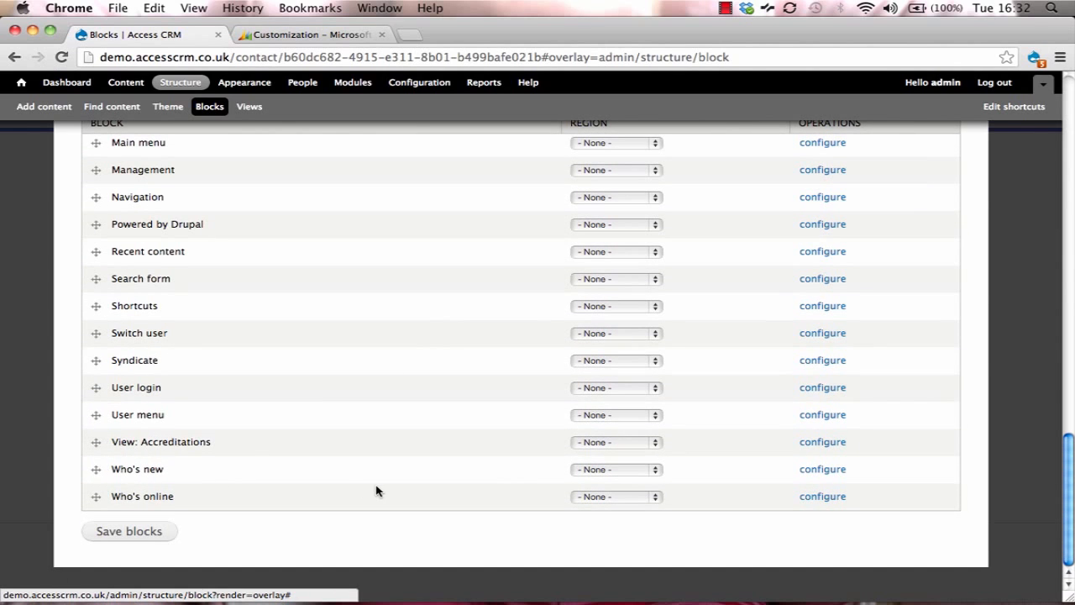
left_click(809, 442)
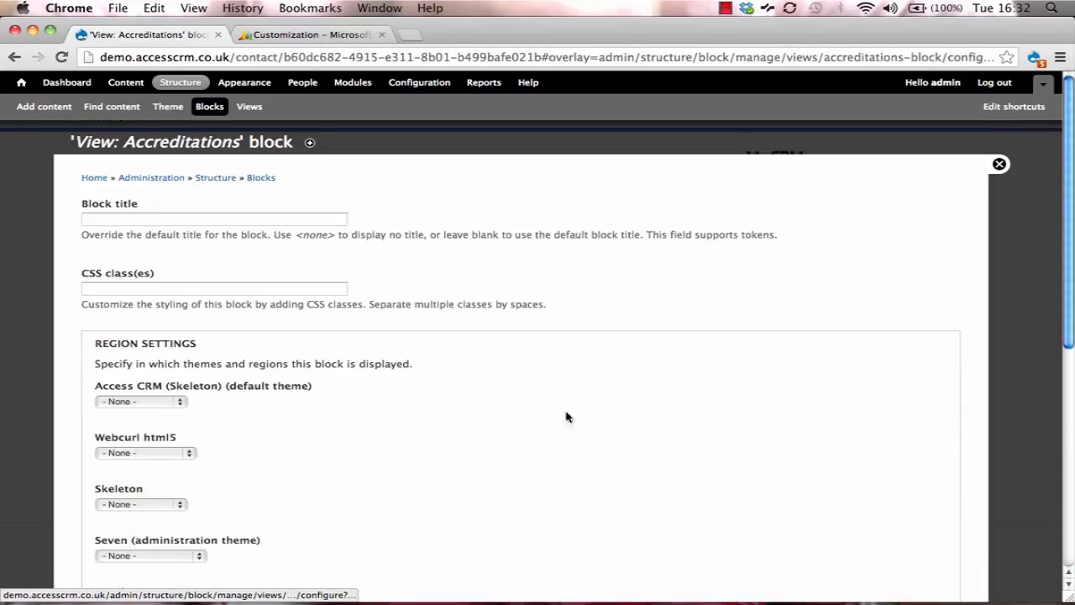
left_click(153, 221)
type("Acc")
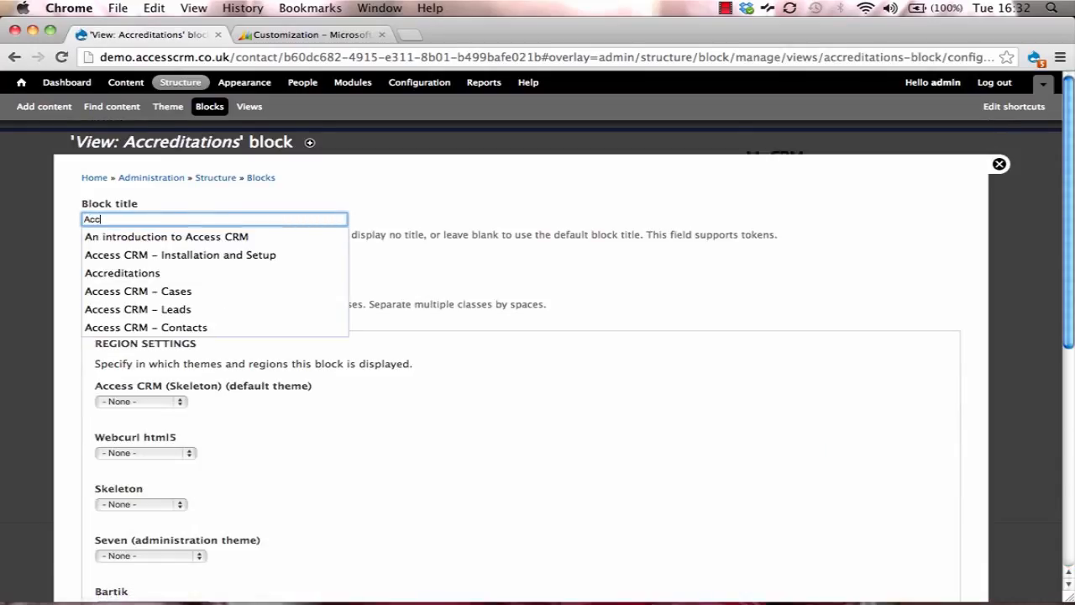
left_click(159, 273)
key("super+a")
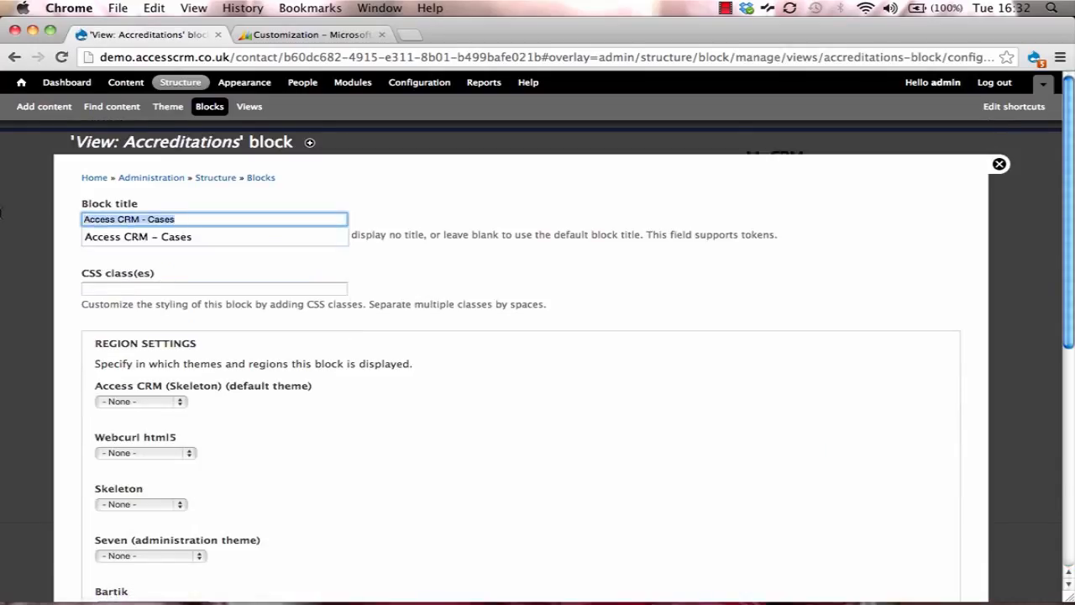
type("Accredit")
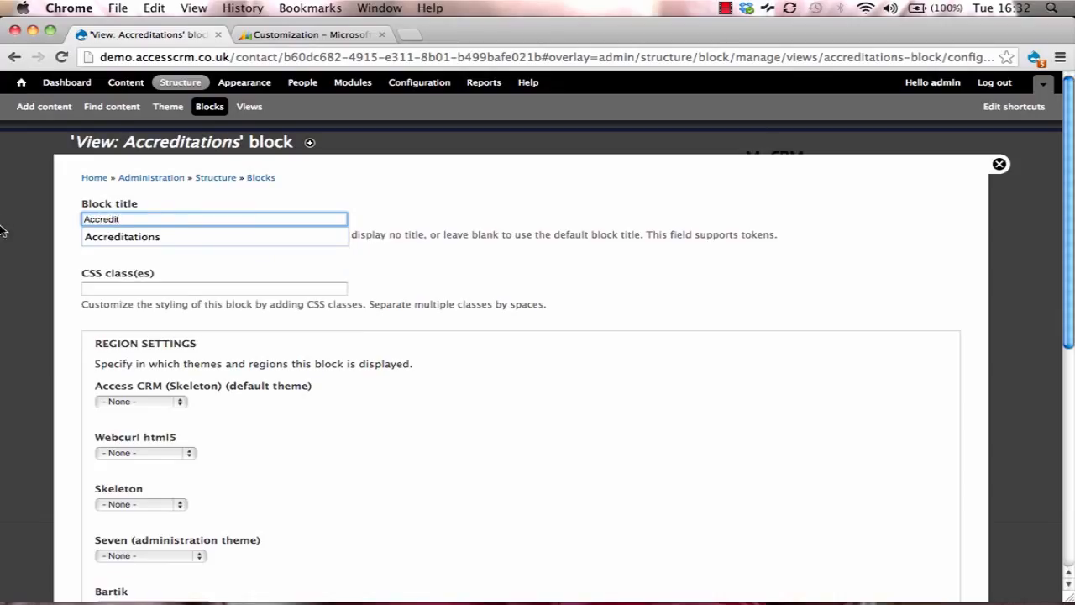
left_click(120, 239)
left_click(180, 403)
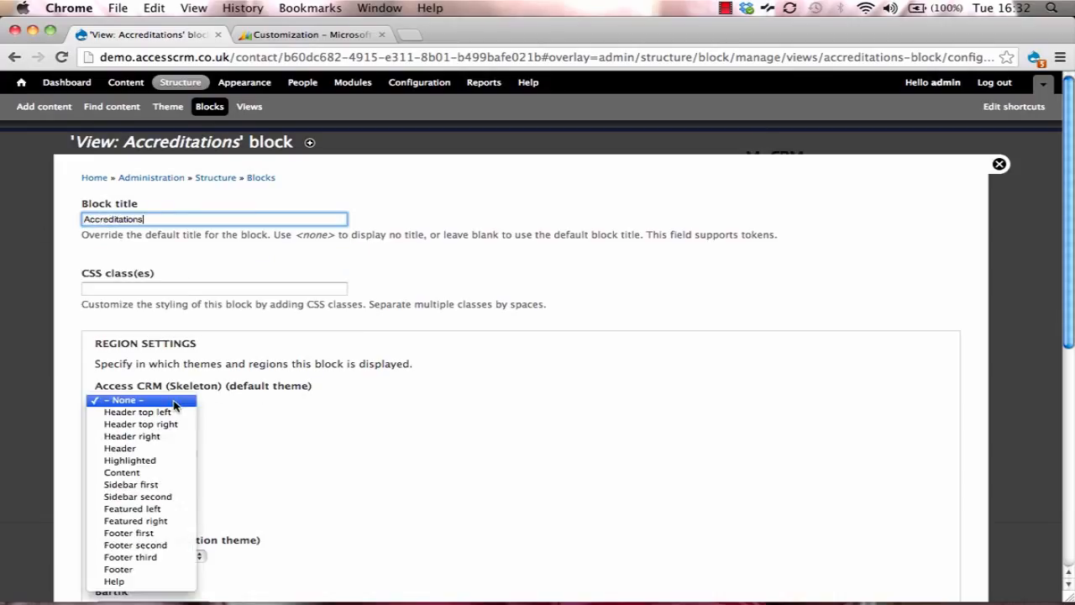
left_click(154, 473)
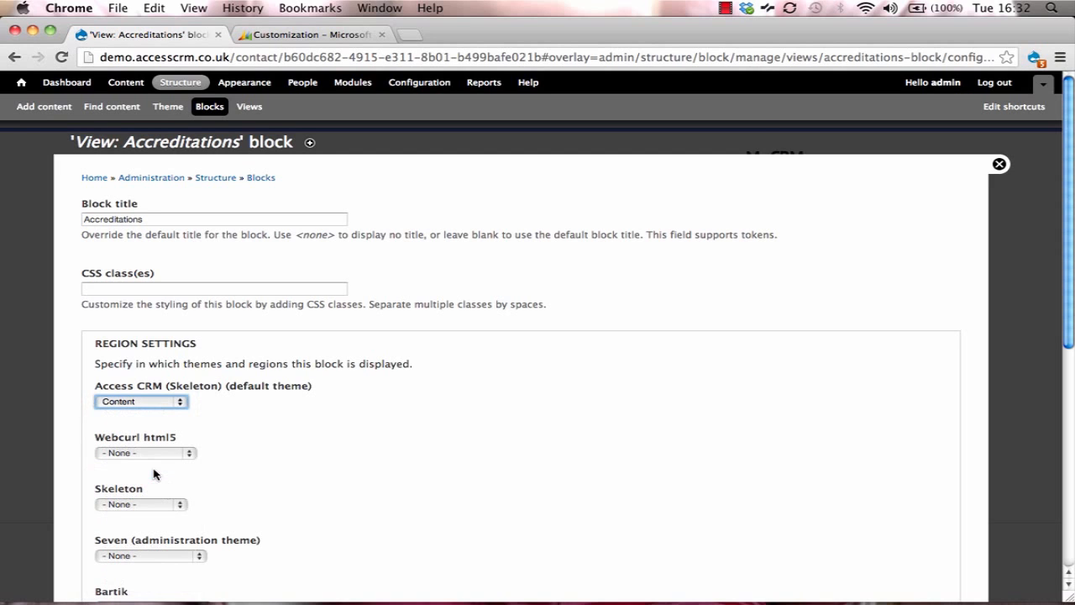
Restrict the Accreditations block to the listed pages contact/*, save the block and return to the contact page
scroll(349, 438, "down", 3)
scroll(349, 438, "down", 7)
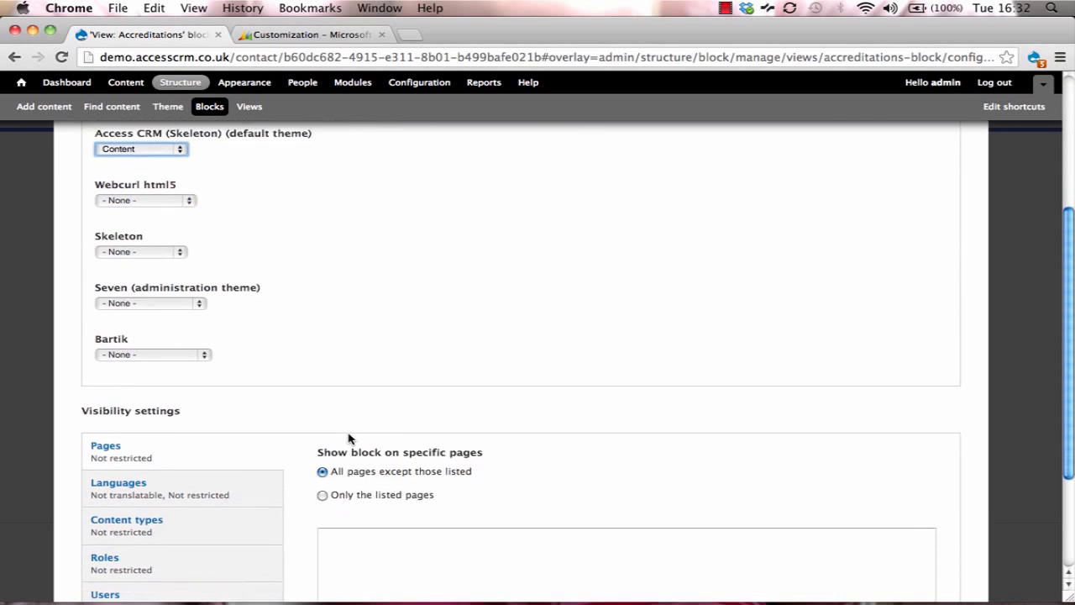
left_click(323, 410)
left_click(336, 451)
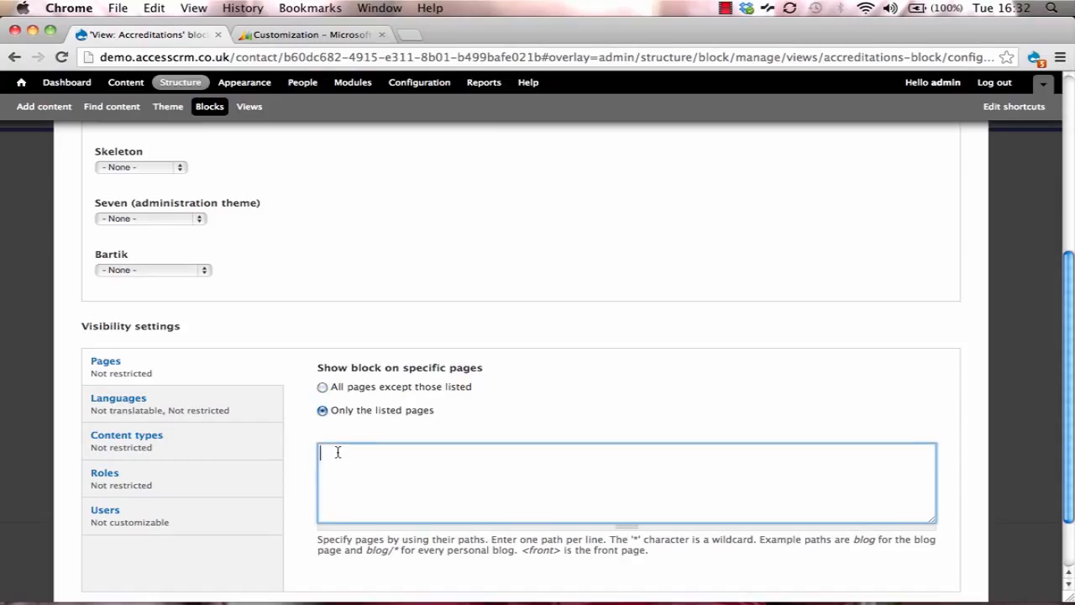
type("contact/*")
scroll(521, 378, "down", 2)
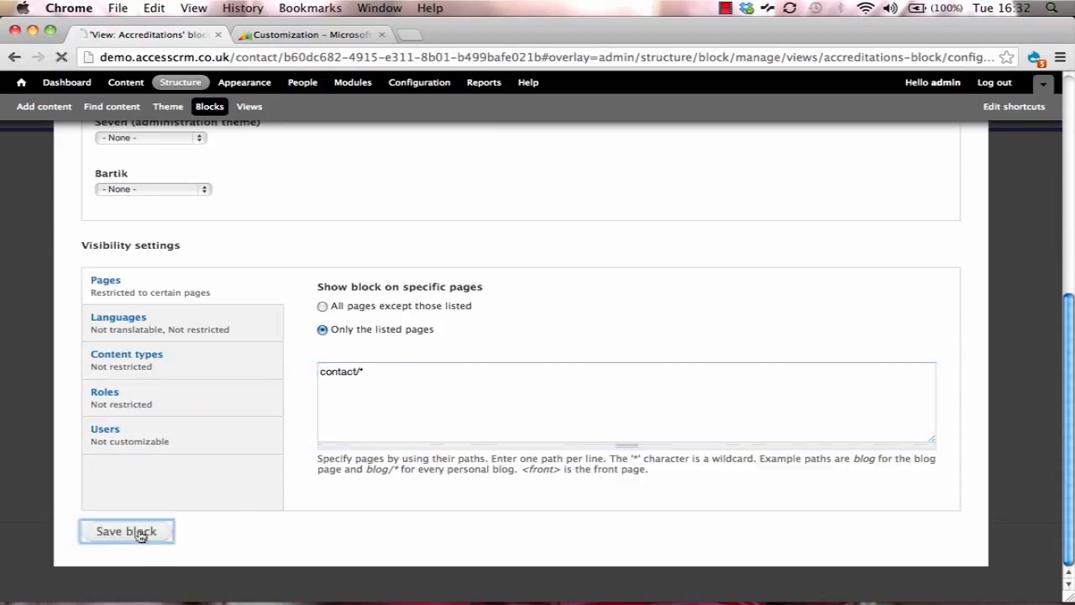
left_click(137, 531)
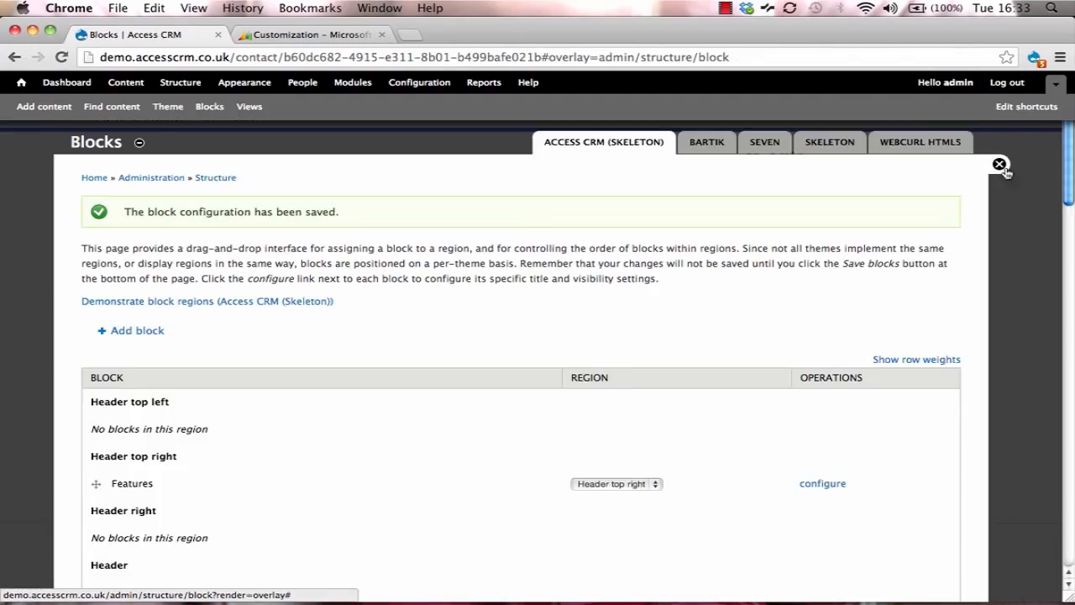
left_click(999, 164)
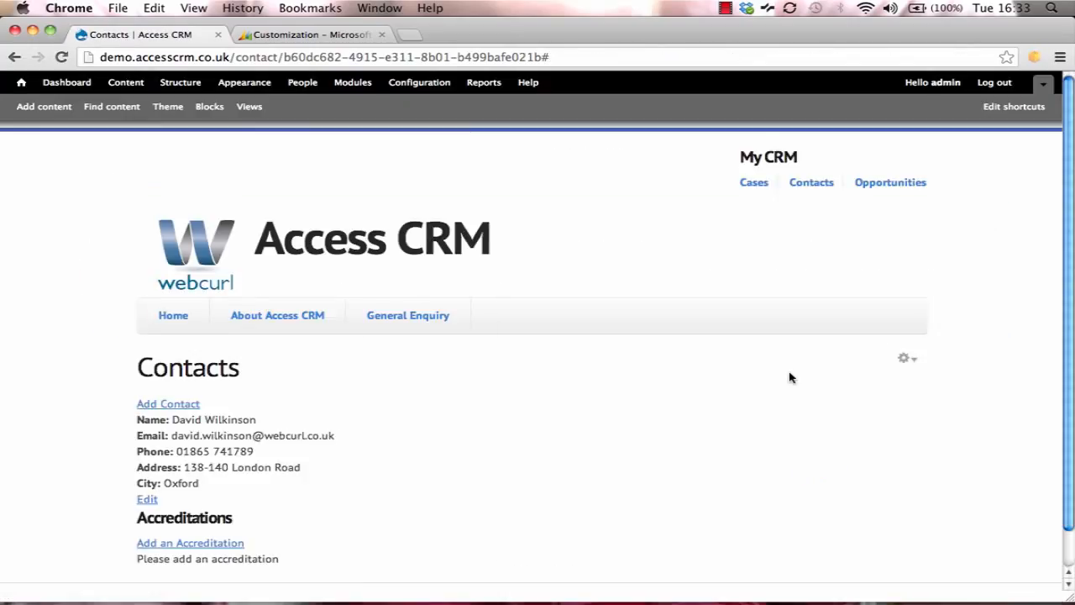
Add and submit an accreditation for the contact named "BSc Computer Science" with the date gained Oct 1, 2013
scroll(790, 378, "down", 2)
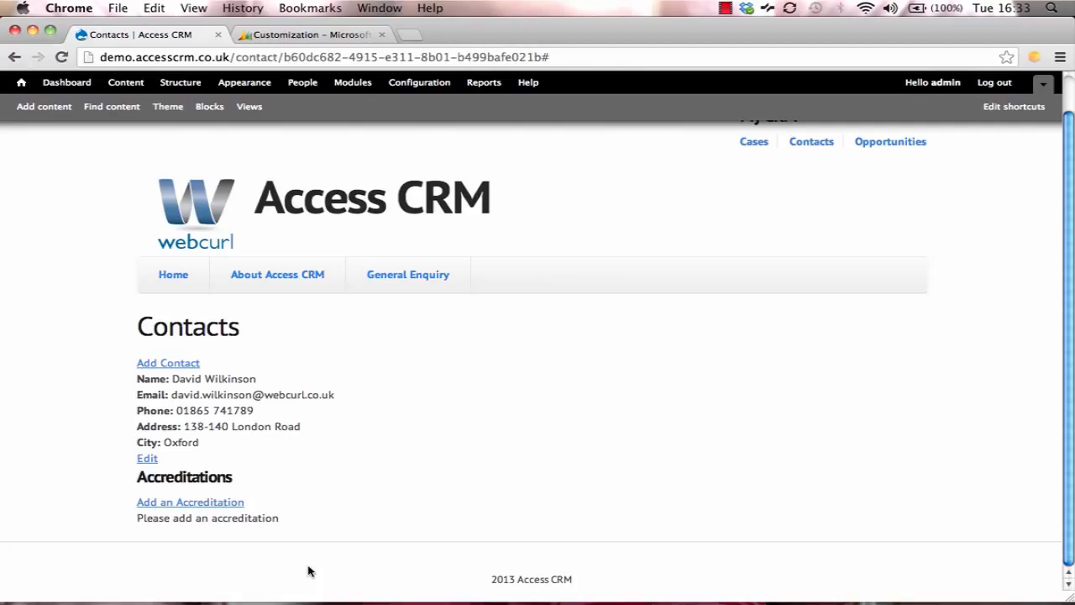
left_click(227, 509)
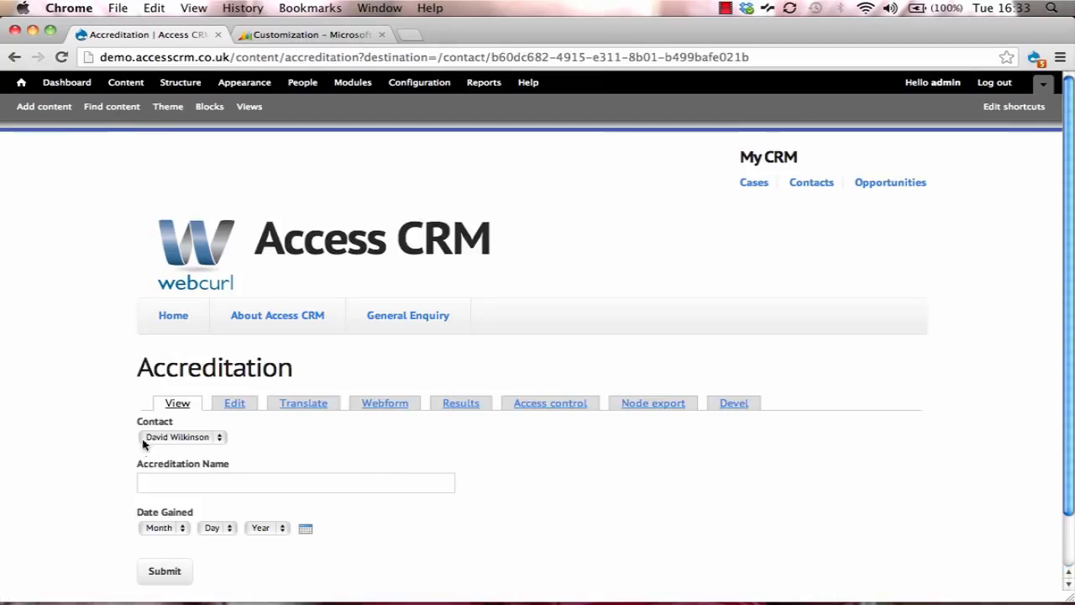
left_click(239, 484)
type("BSc")
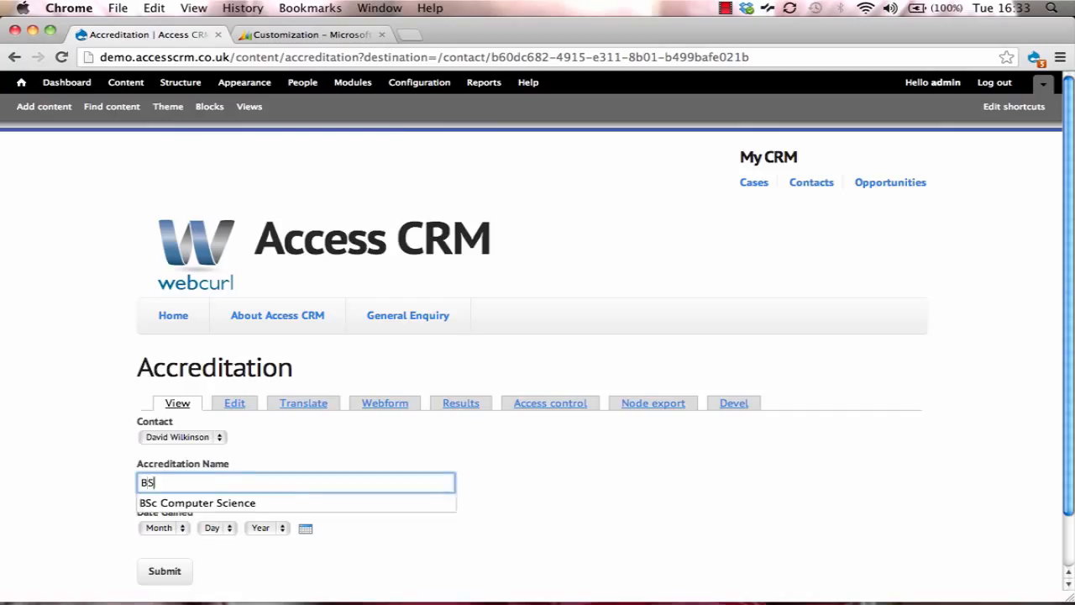
left_click(252, 509)
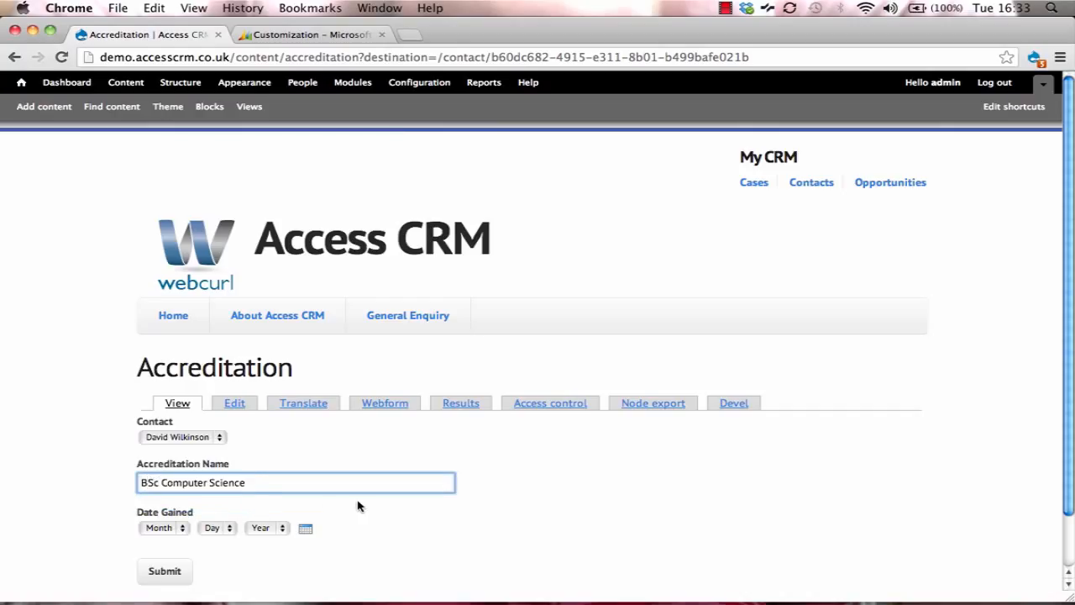
left_click(305, 527)
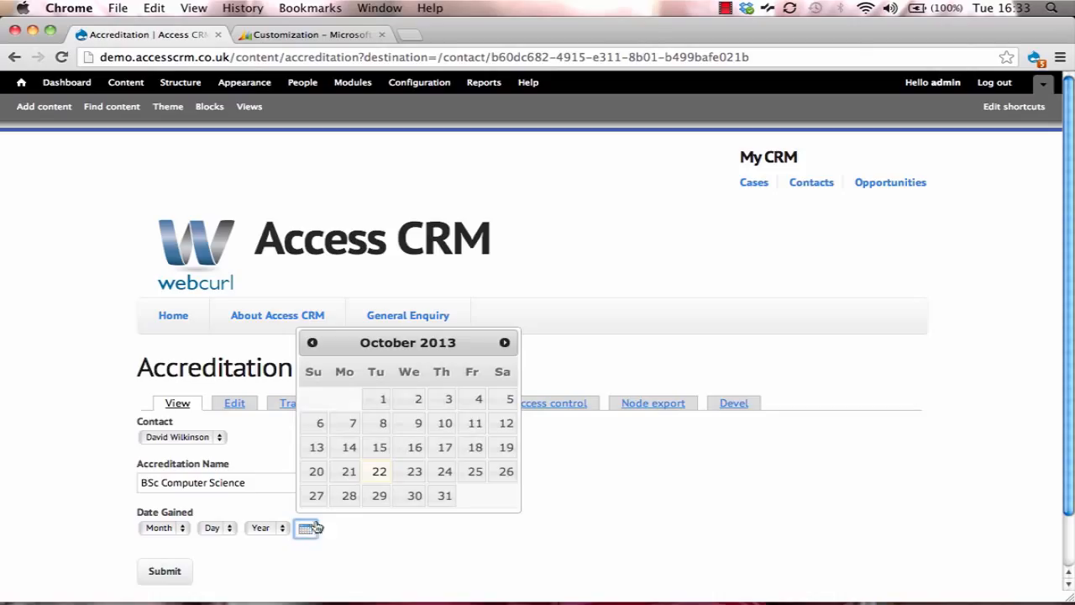
left_click(375, 401)
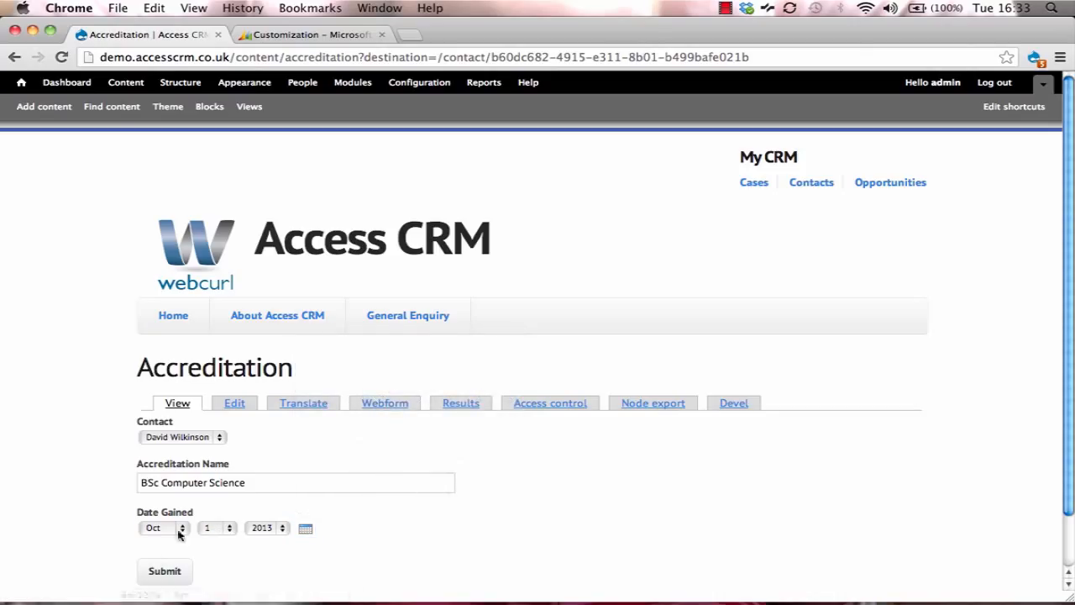
left_click(164, 572)
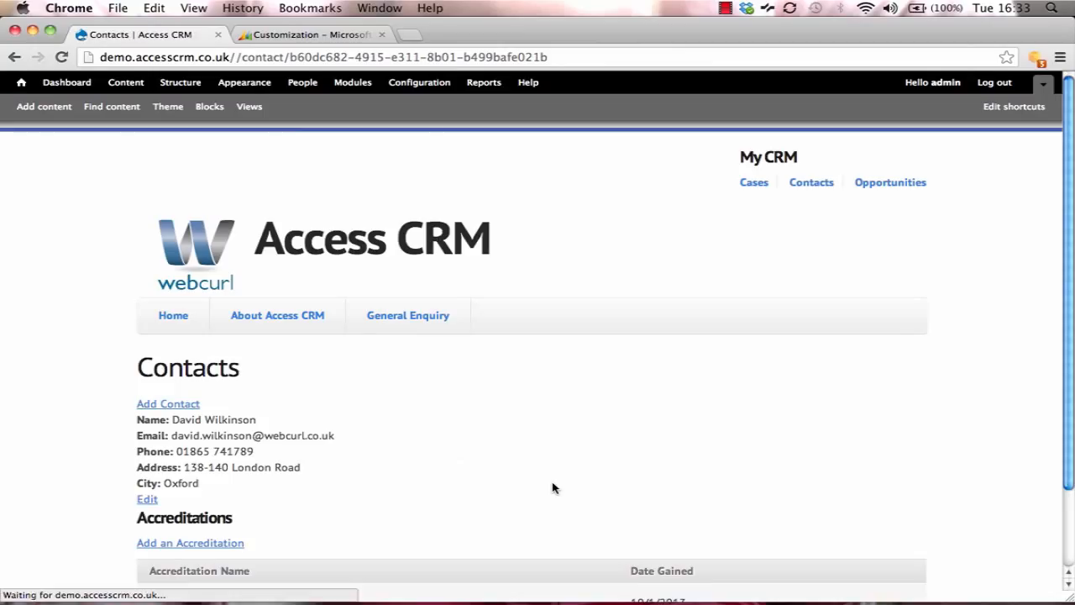
scroll(552, 487, "down", 2)
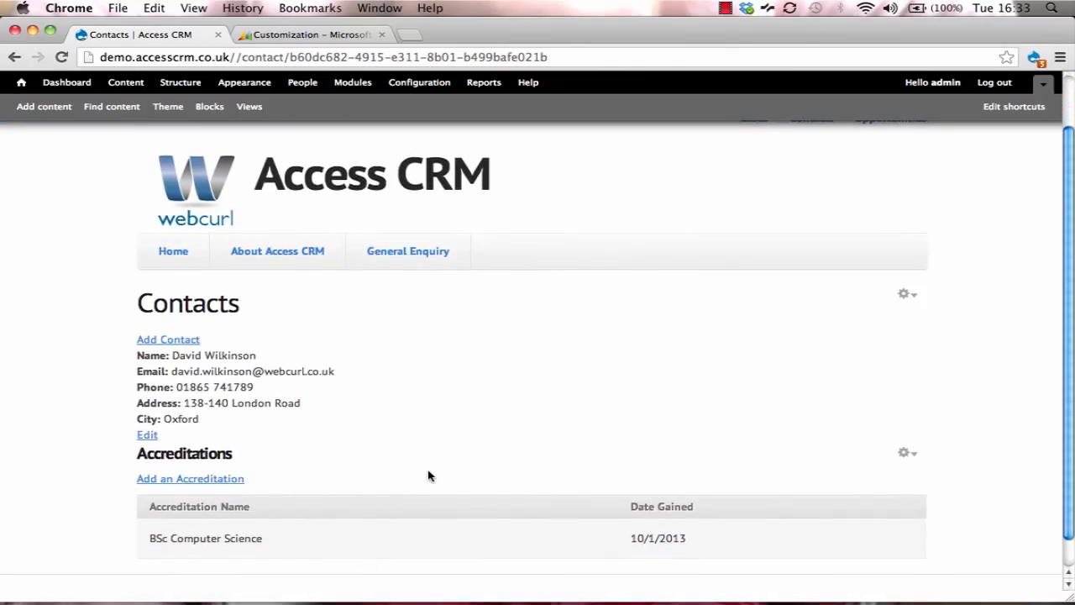
Switch to Microsoft Dynamics CRM, open the same contact from Sales in the classic form and view its related Accreditations
left_click(296, 35)
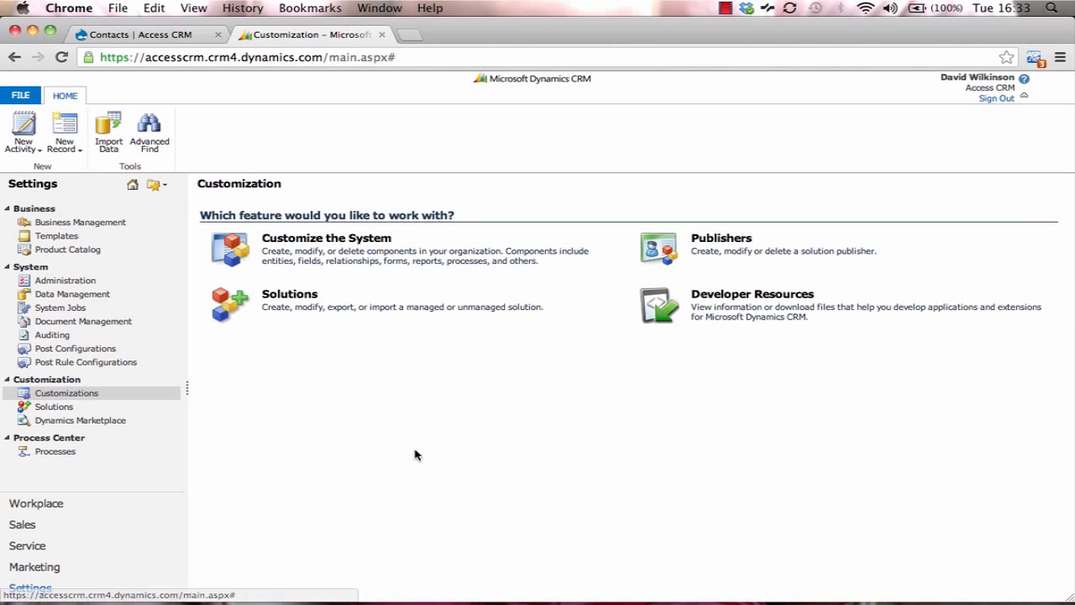
left_click(37, 529)
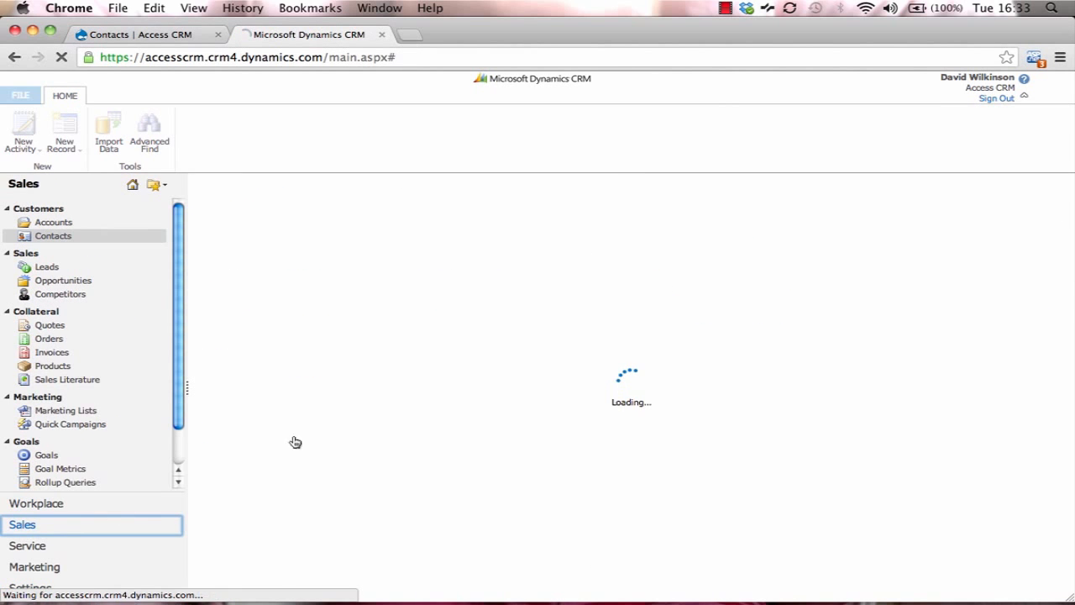
left_click(237, 334)
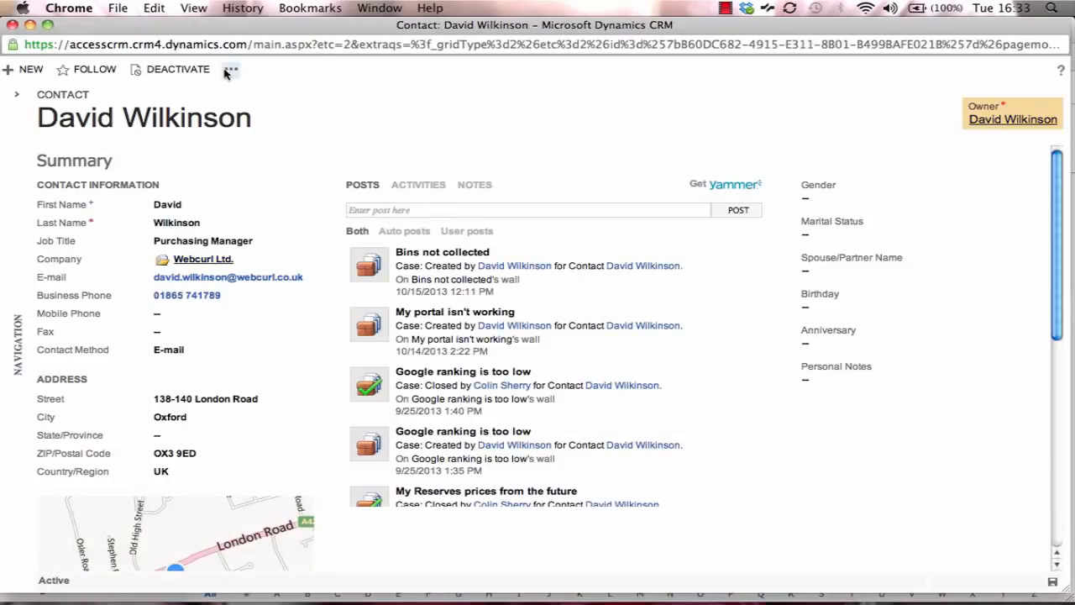
left_click(230, 70)
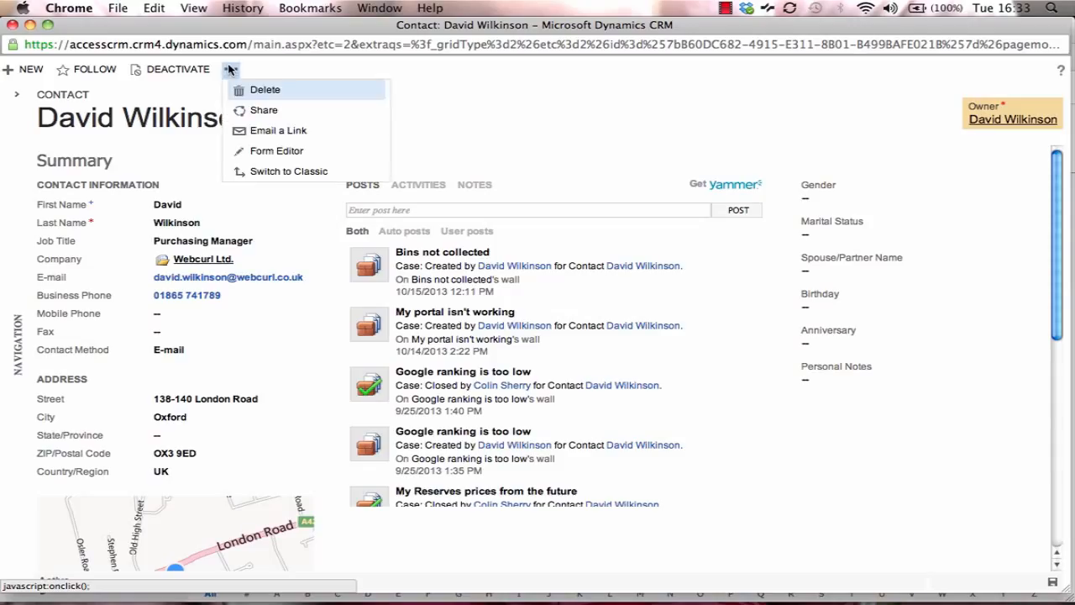
left_click(265, 172)
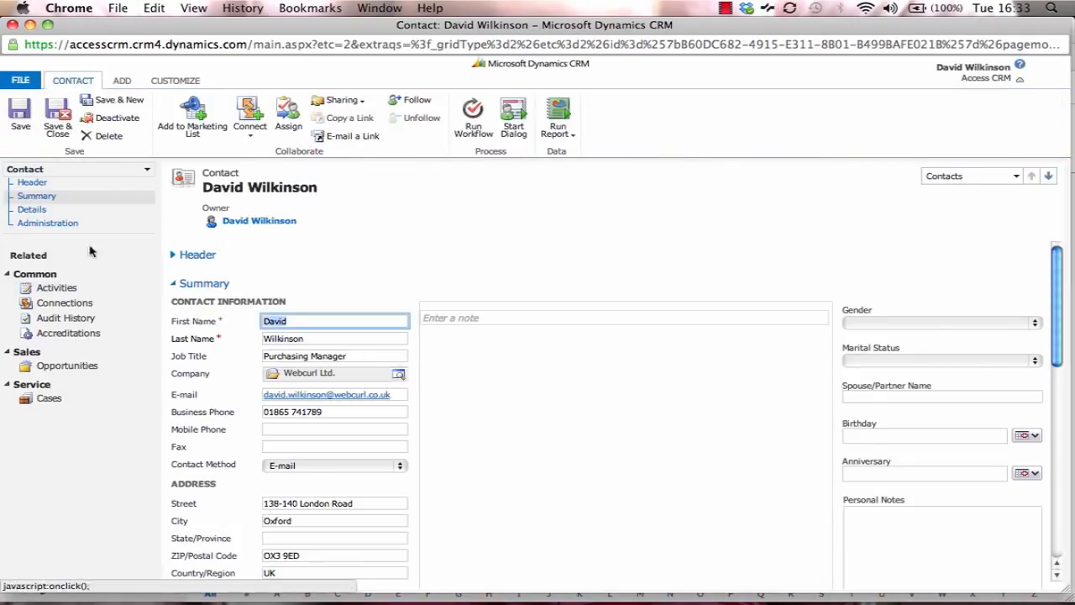
left_click(68, 333)
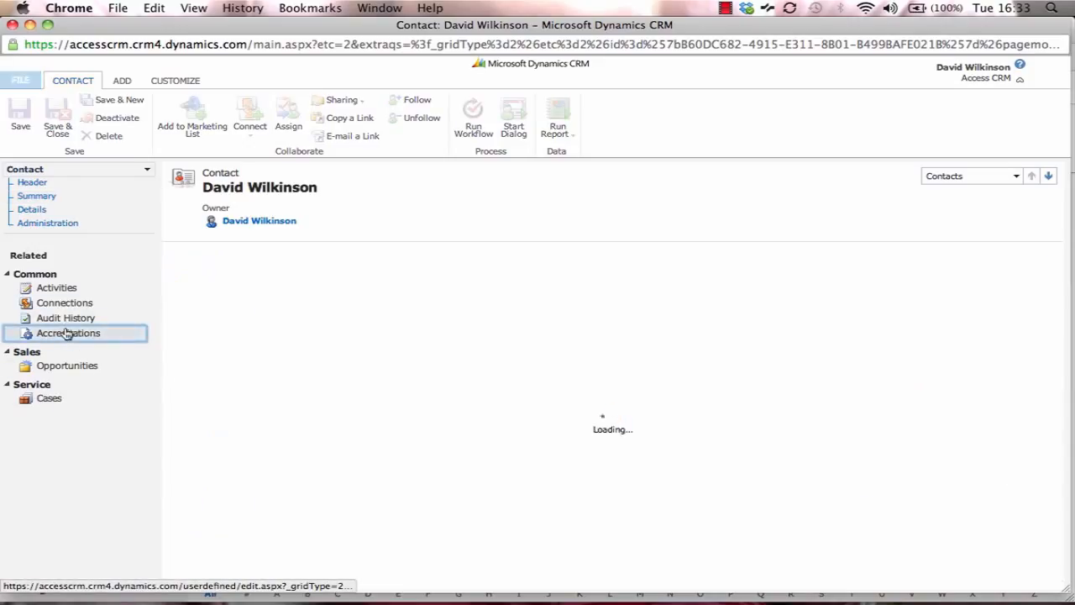